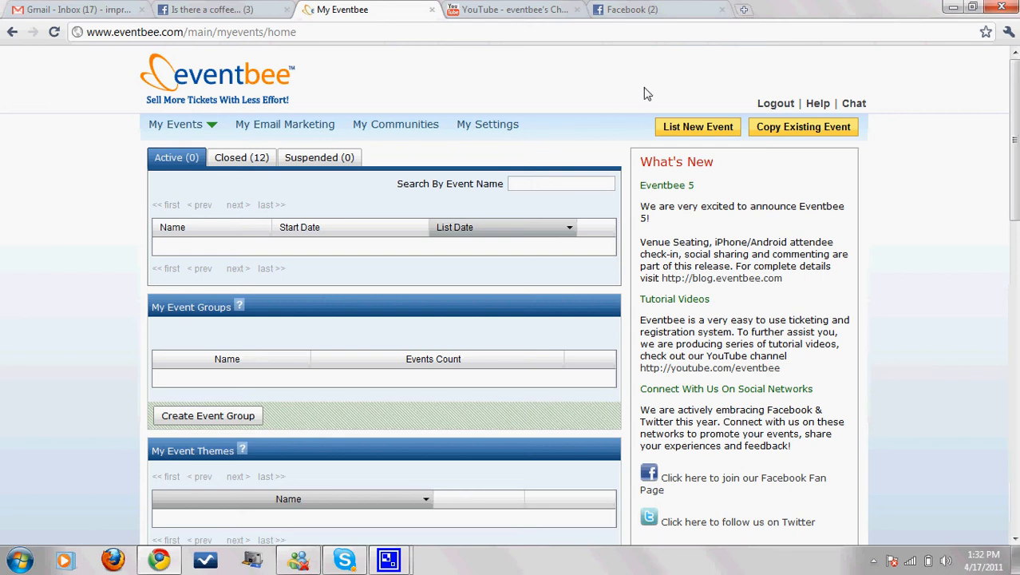
# Step: Start a new event listing from the My Eventbee home page
pyautogui.click(698, 129)
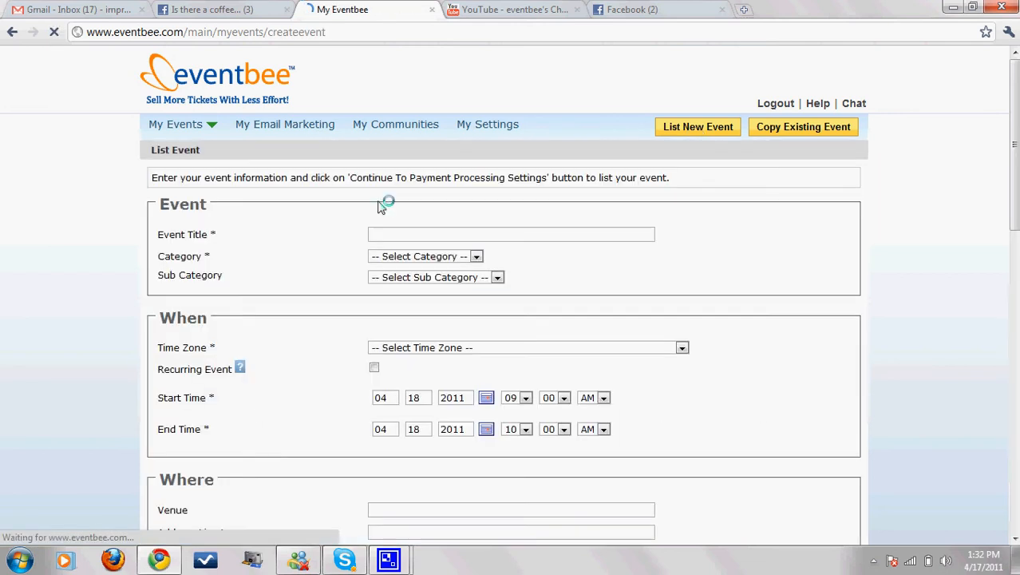
# Step: Title the event 'Classic Rock Weekend: Zeppelin Show', categorise it Music > Rock, time zone (GMT-06:00) Central Time
pyautogui.click(381, 230)
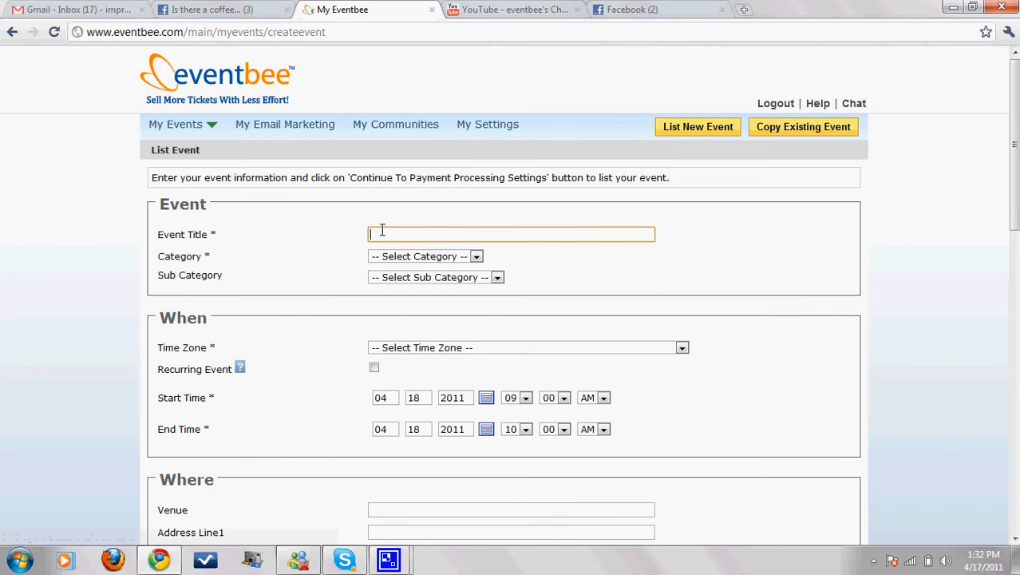
pyautogui.write('Classi')
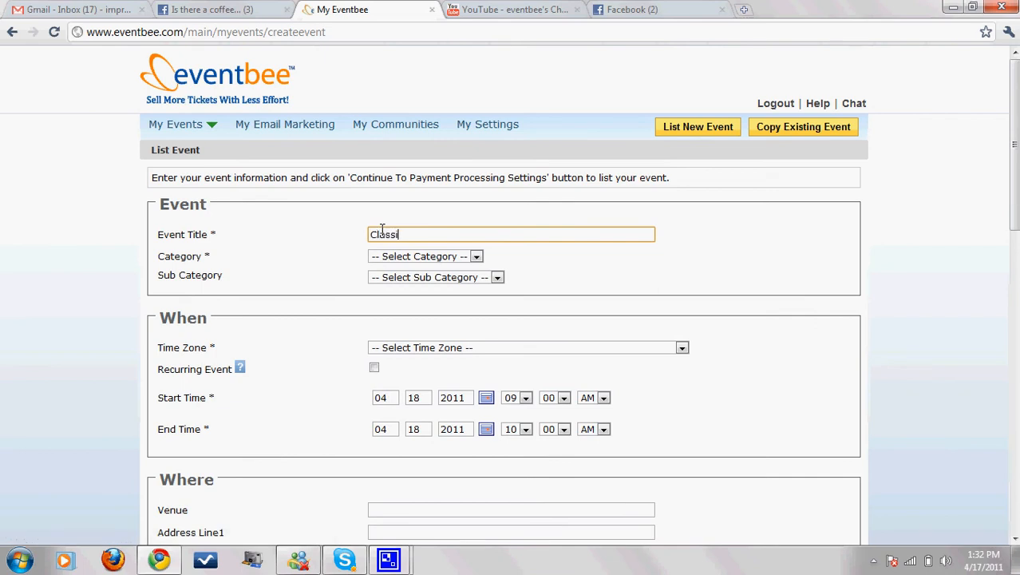
pyautogui.write('c Rock Weekend: Zeppelin Show')
pyautogui.click(469, 256)
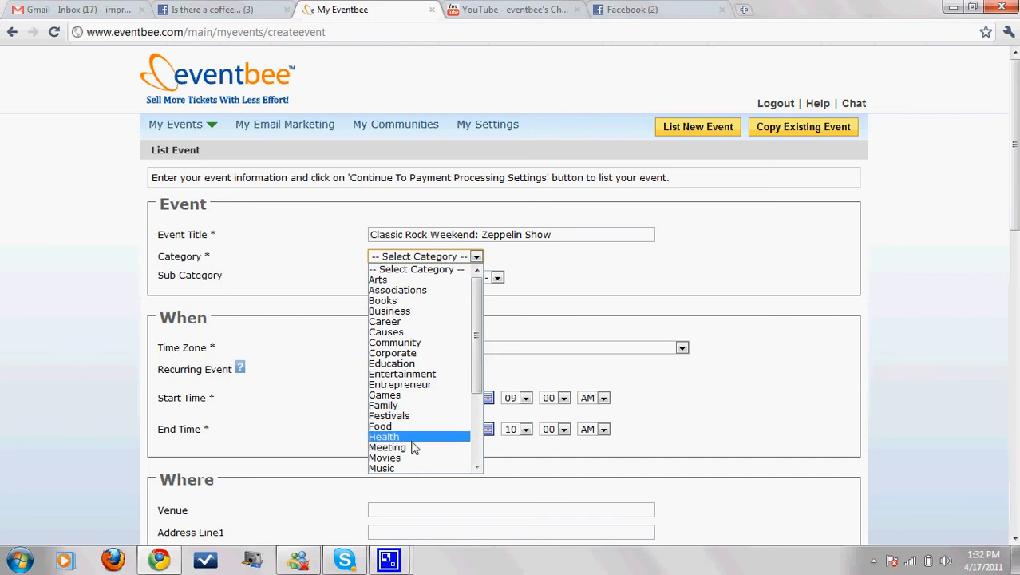
pyautogui.click(404, 467)
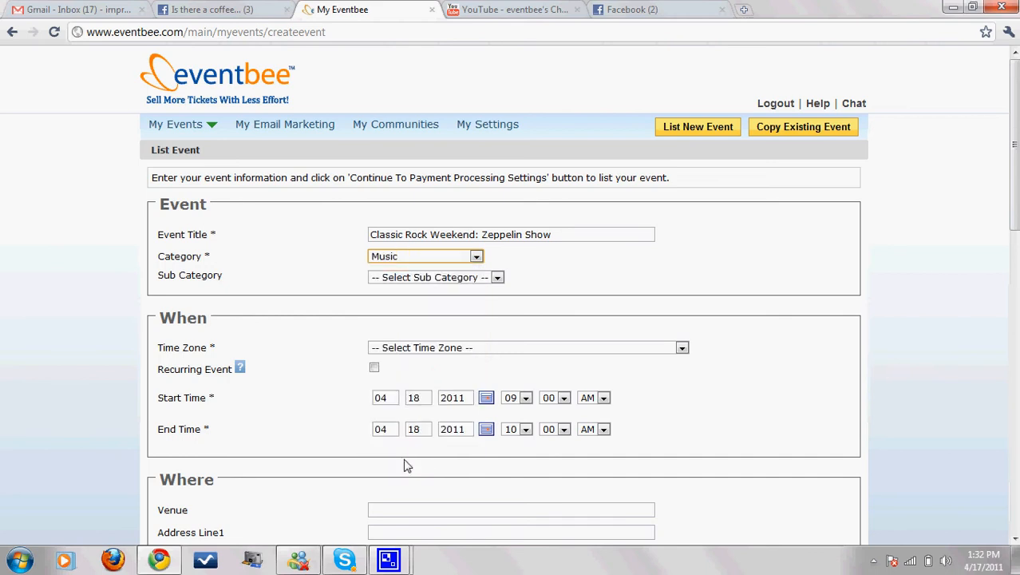
pyautogui.click(420, 277)
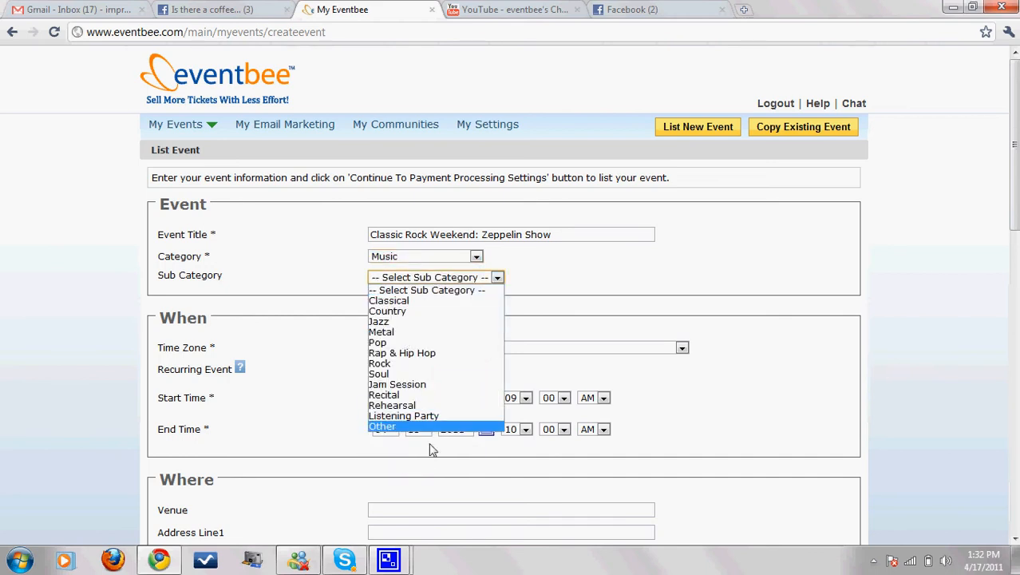
pyautogui.click(391, 365)
pyautogui.click(488, 350)
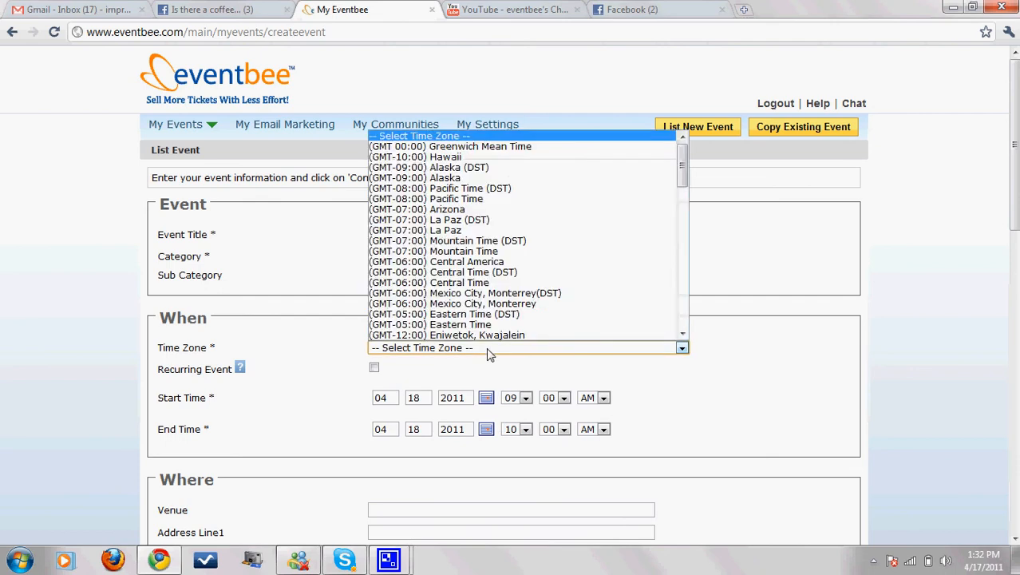
pyautogui.click(488, 283)
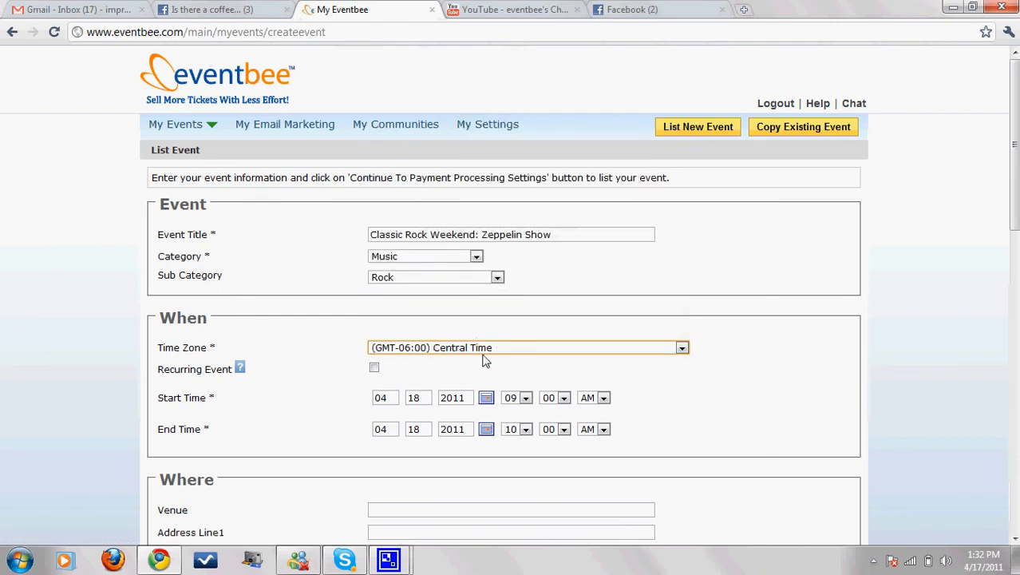
# Step: Set the event start time to 07:45 PM
pyautogui.scroll(-1, 323, 382)
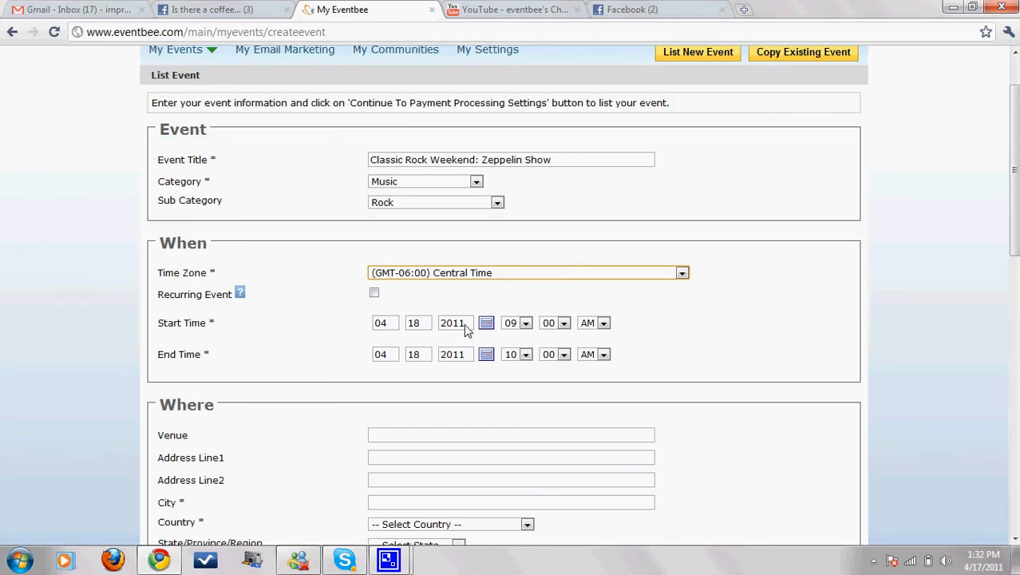
pyautogui.click(523, 323)
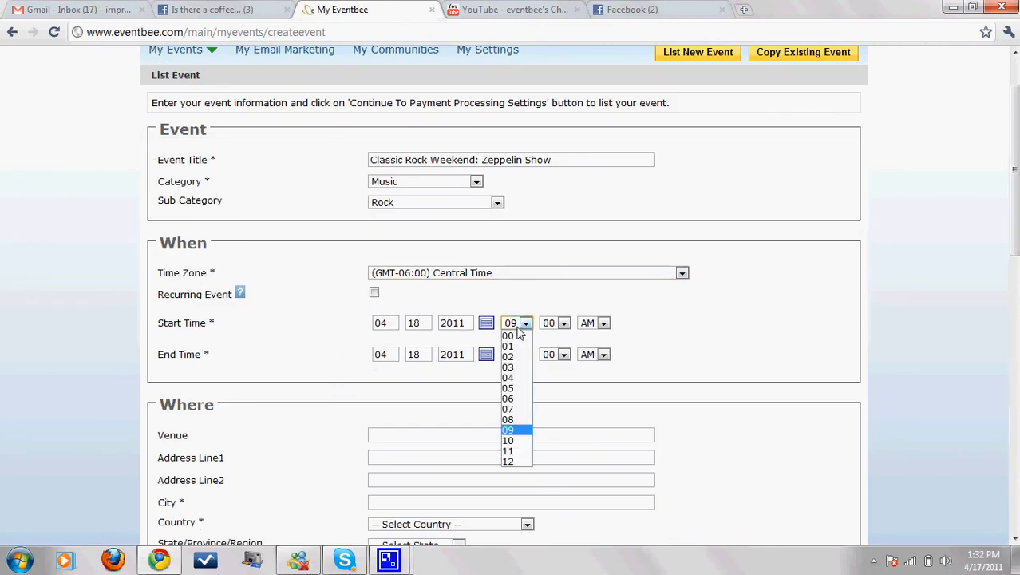
pyautogui.click(511, 409)
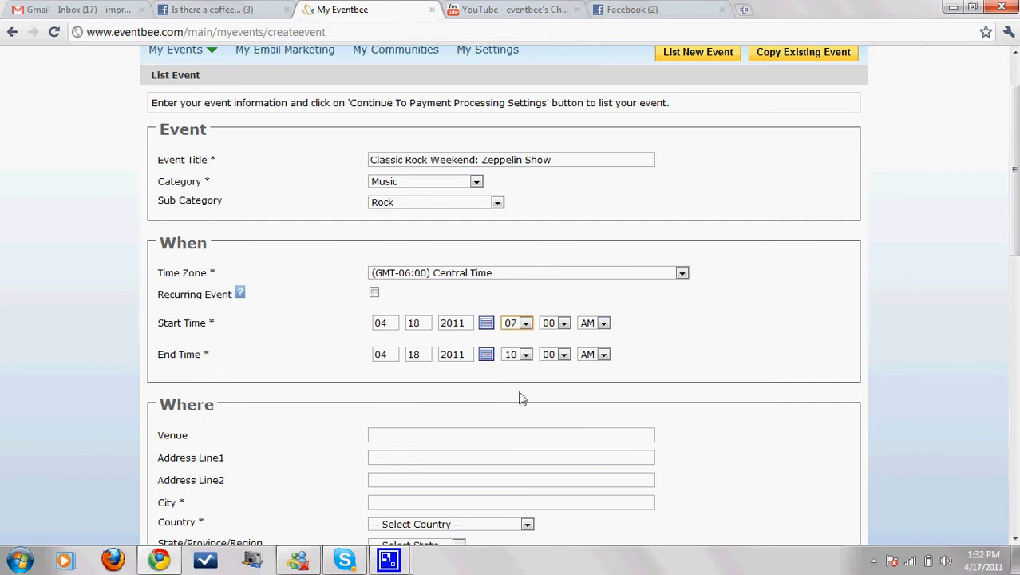
pyautogui.click(583, 322)
pyautogui.click(585, 345)
pyautogui.click(564, 323)
pyautogui.scroll(-5, 565, 495)
pyautogui.scroll(-6, 564, 527)
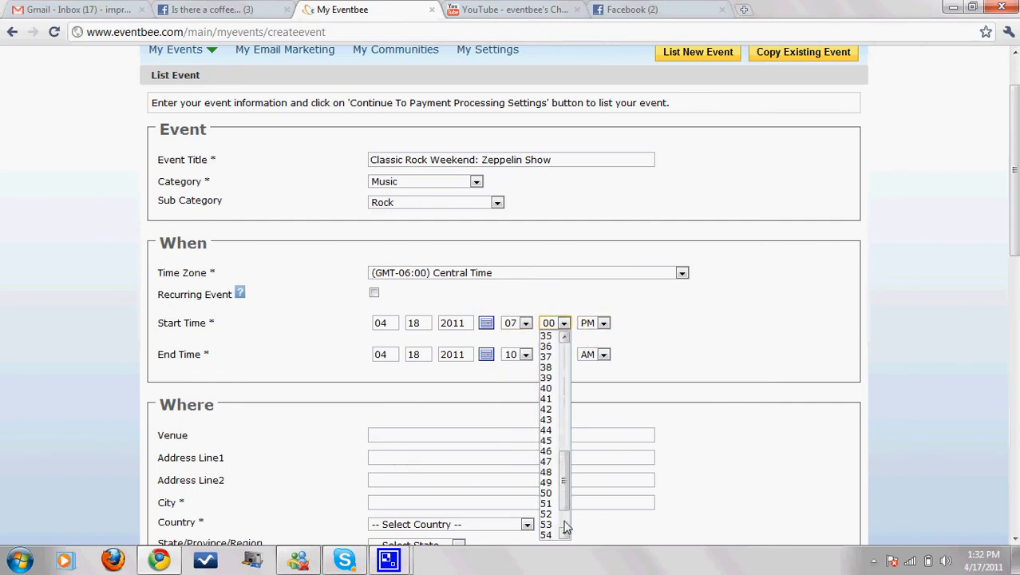
pyautogui.click(548, 441)
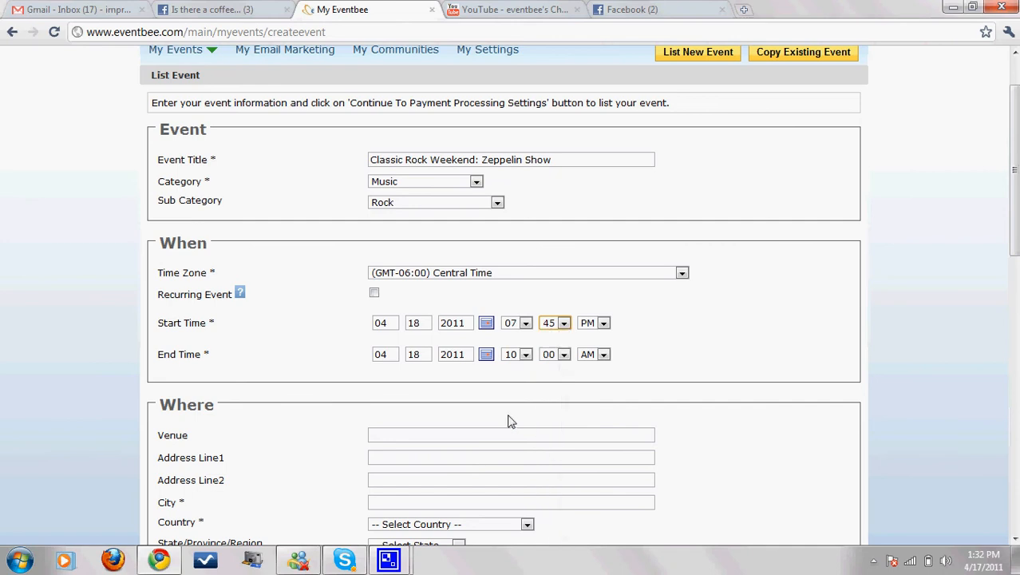
# Step: Set the start and end date to the 29th, with the end time at PM
pyautogui.click(388, 325)
pyautogui.click(411, 324)
pyautogui.write('19')
pyautogui.press('Tab')
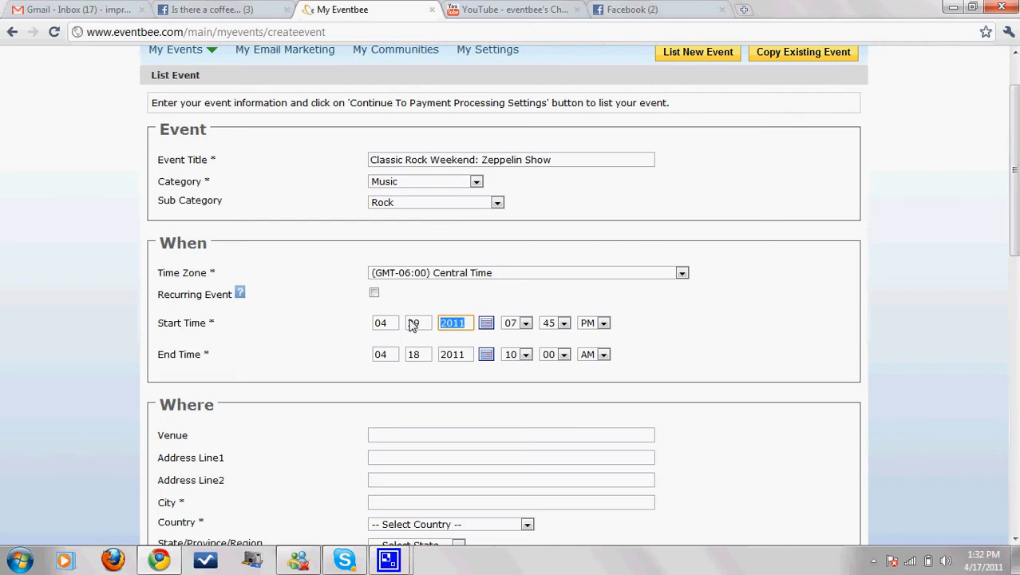
pyautogui.click(415, 355)
pyautogui.write('29')
pyautogui.press('Tab')
pyautogui.press('Tab')
pyautogui.click(589, 354)
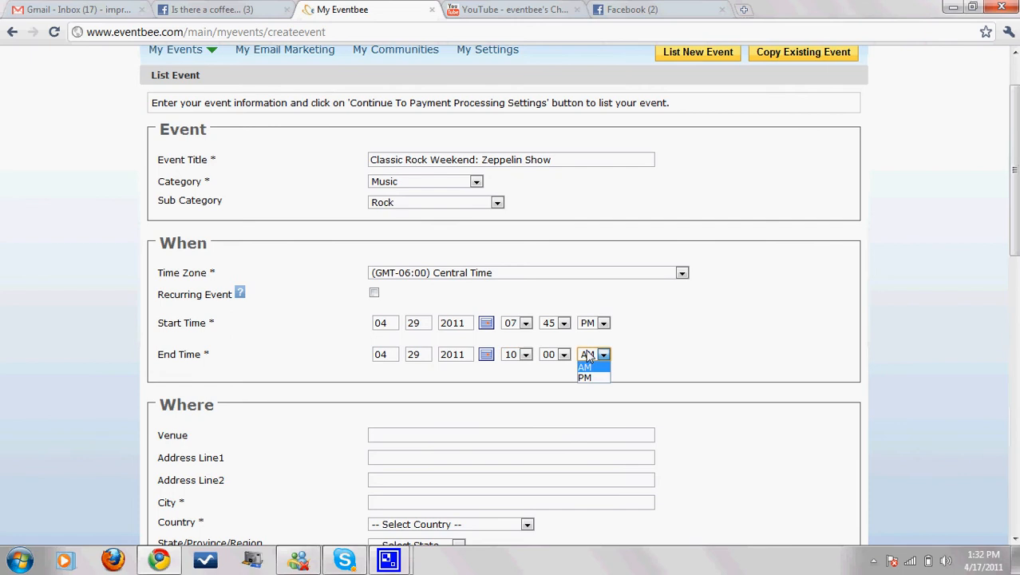
pyautogui.click(586, 377)
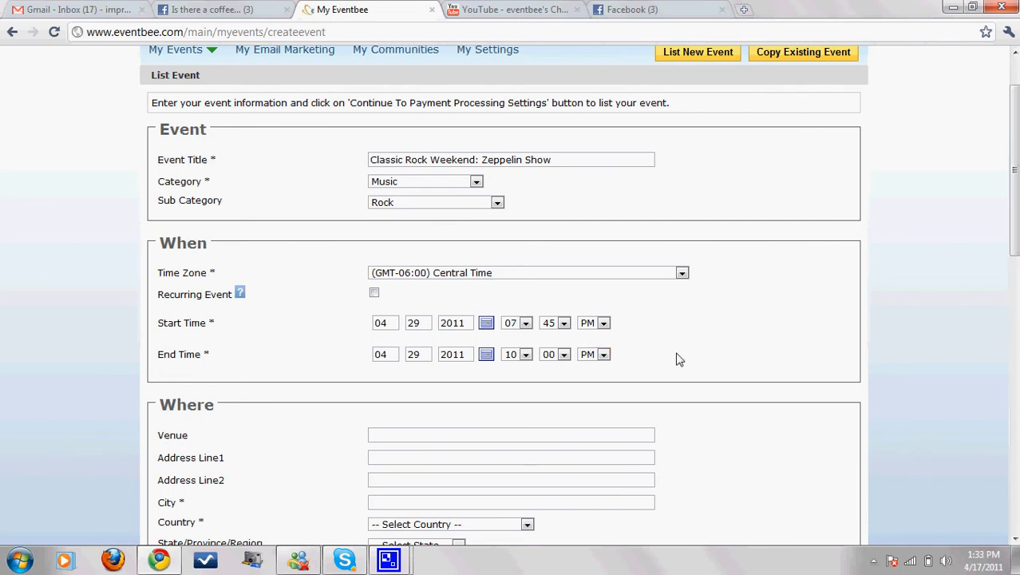
# Step: Enter Nutty Brown Cafe as the venue name
pyautogui.scroll(-1, 675, 357)
pyautogui.click(373, 359)
pyautogui.write('Nutty')
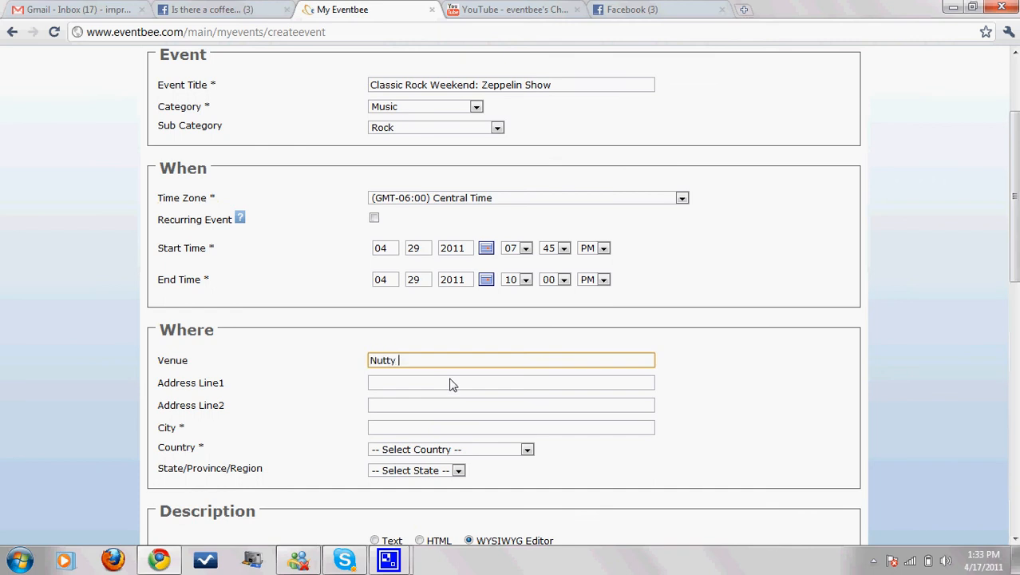
pyautogui.write(' Broww')
pyautogui.write(' Cafe')
pyautogui.click(451, 384)
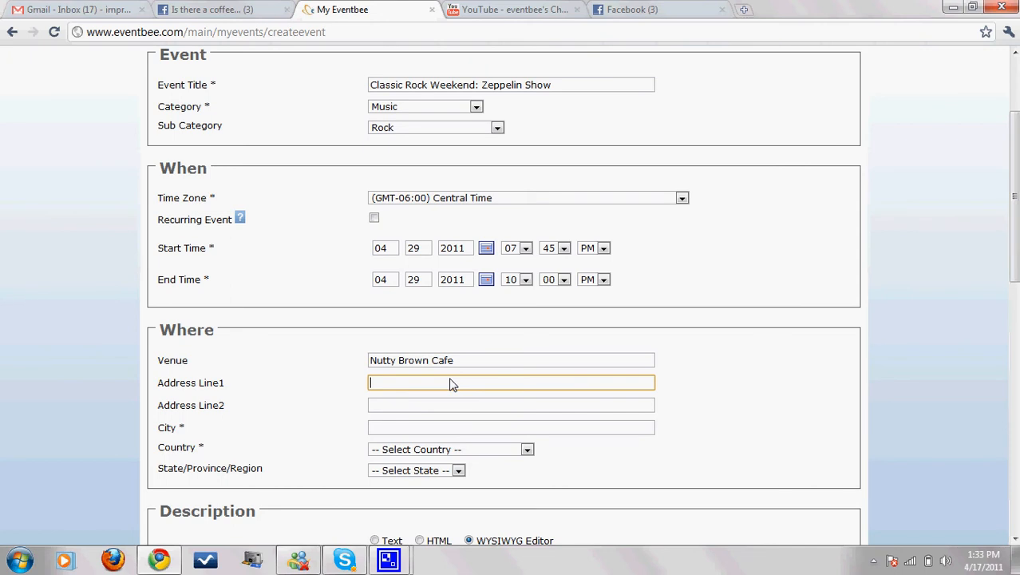
# Step: Open the Zeppelin Show details on the stringsattached.org band website's shows page
pyautogui.click(212, 11)
pyautogui.click(223, 36)
pyautogui.write('stringsattached.org')
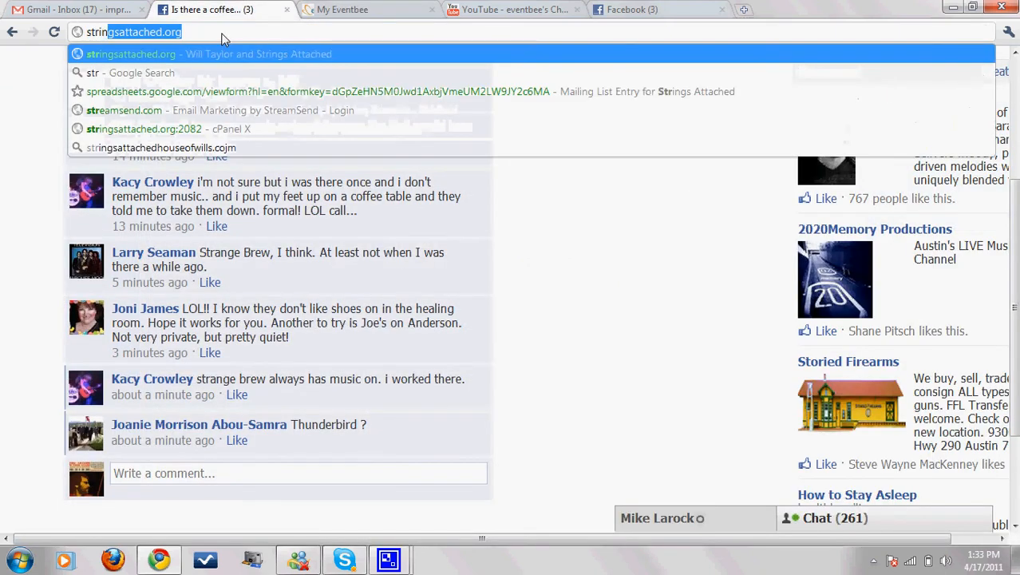
pyautogui.press('Return')
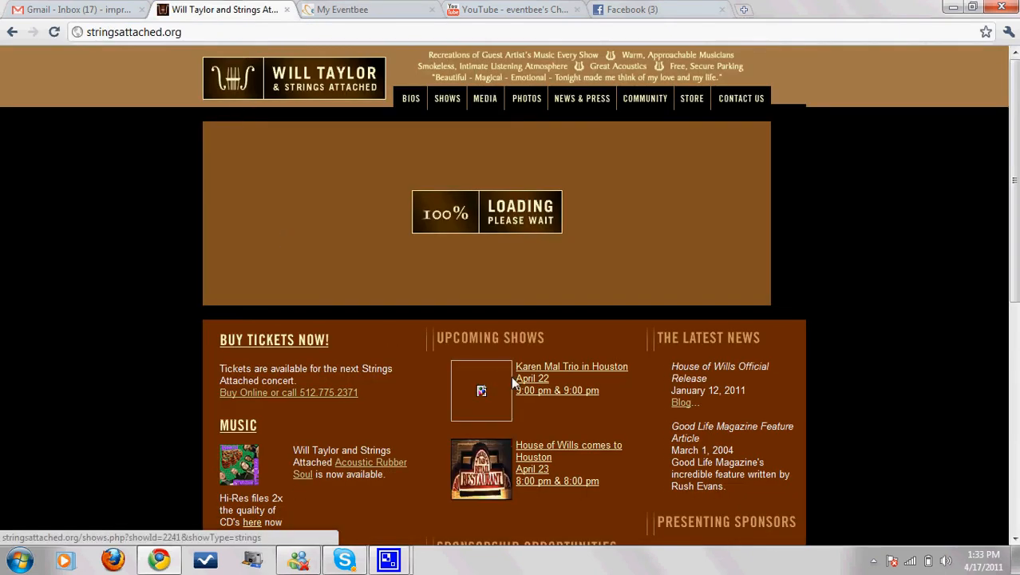
pyautogui.click(448, 102)
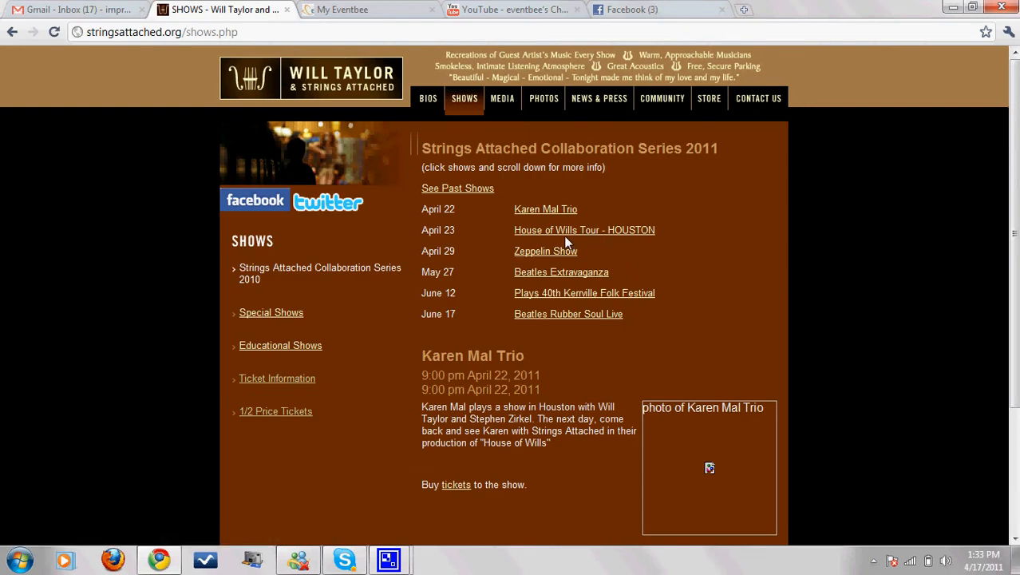
pyautogui.click(540, 252)
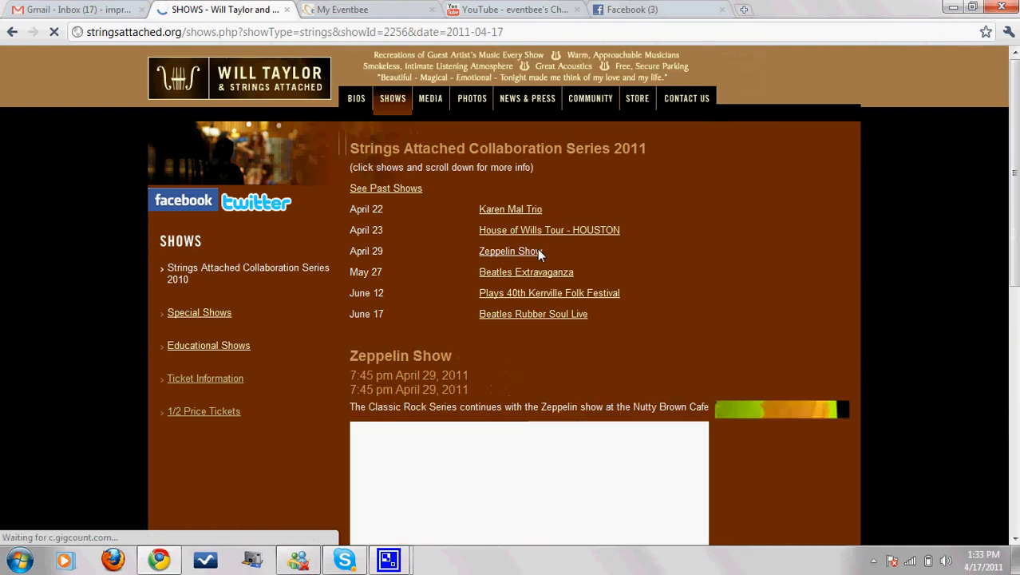
pyautogui.scroll(-2, 536, 316)
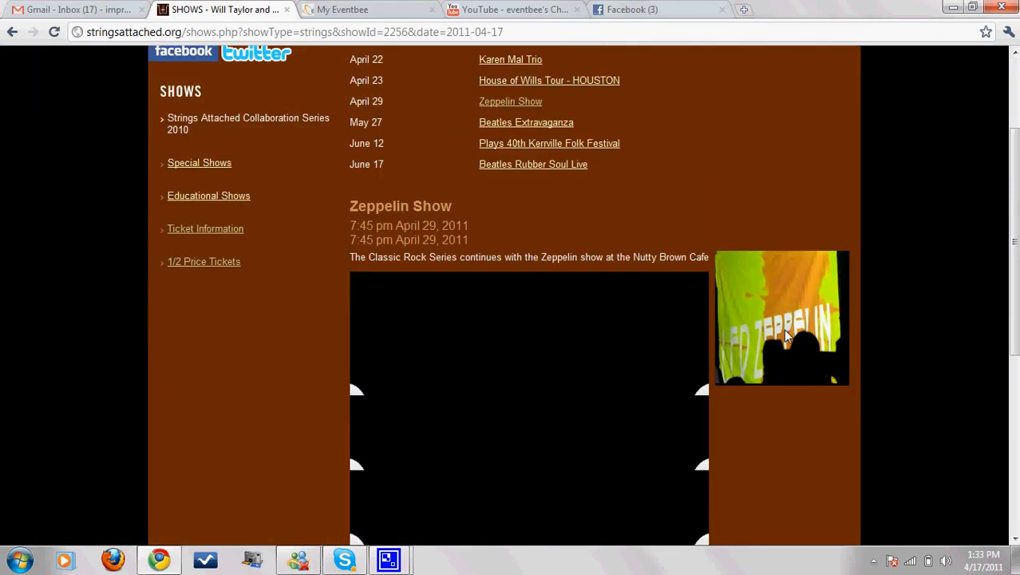
pyautogui.scroll(-4, 869, 395)
pyautogui.scroll(6, 871, 397)
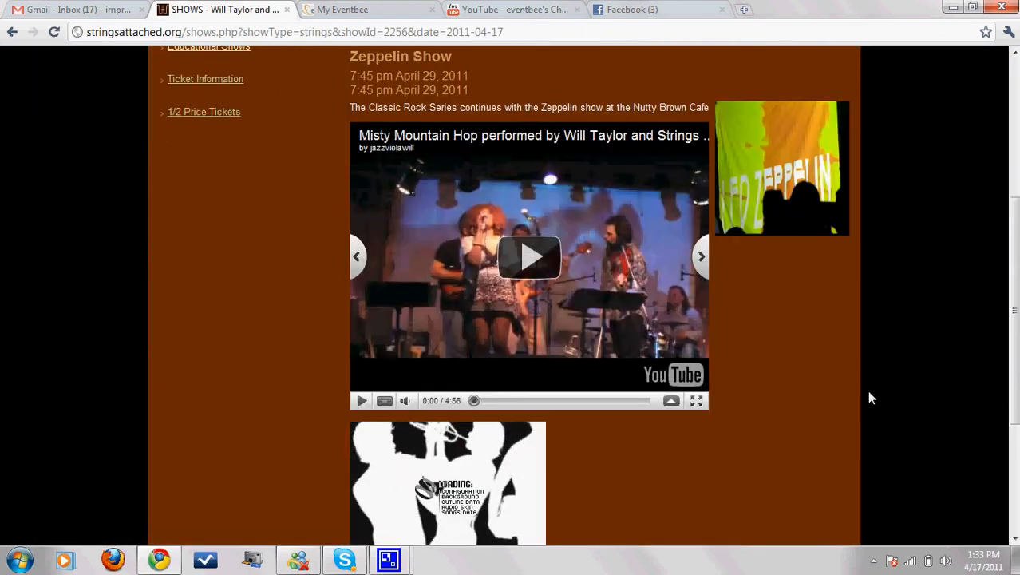
# Step: Load google.com in the browser
pyautogui.click(445, 32)
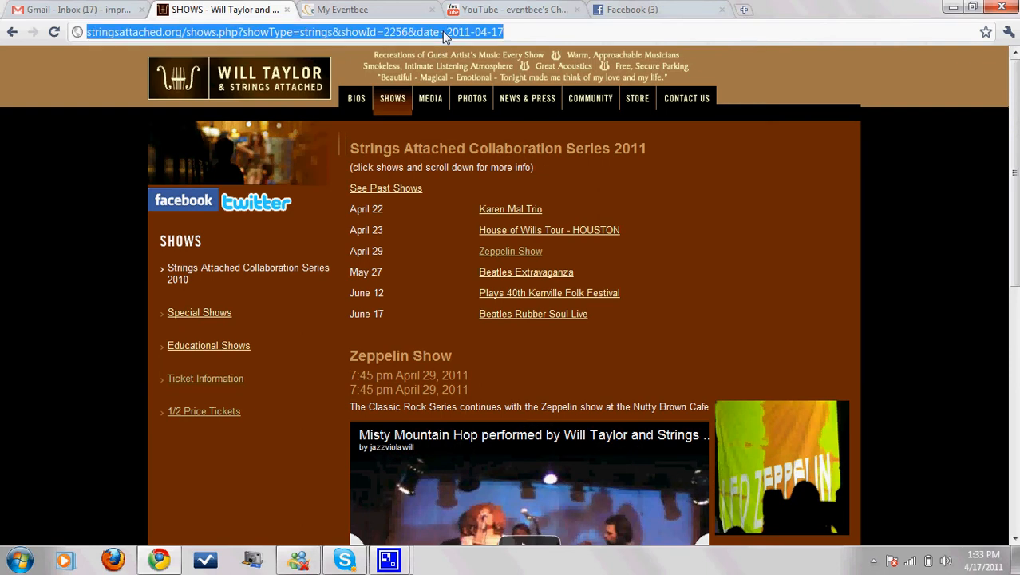
pyautogui.write('google.com')
pyautogui.press('Return')
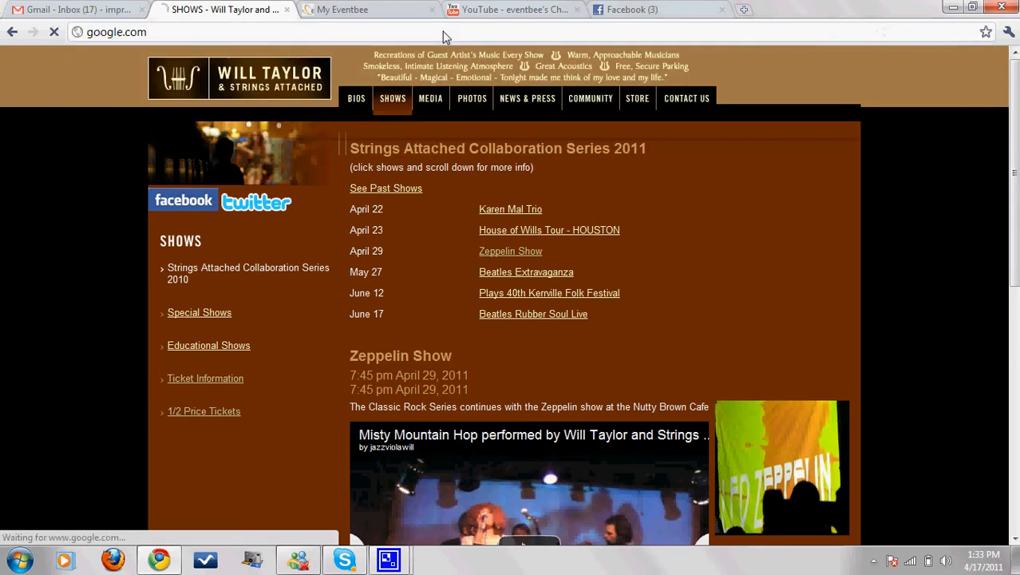
# Step: Search Google for Nutty Brown Cafe, then paste its address, 12225 West Highway 290, into Address Line1
pyautogui.write('nu')
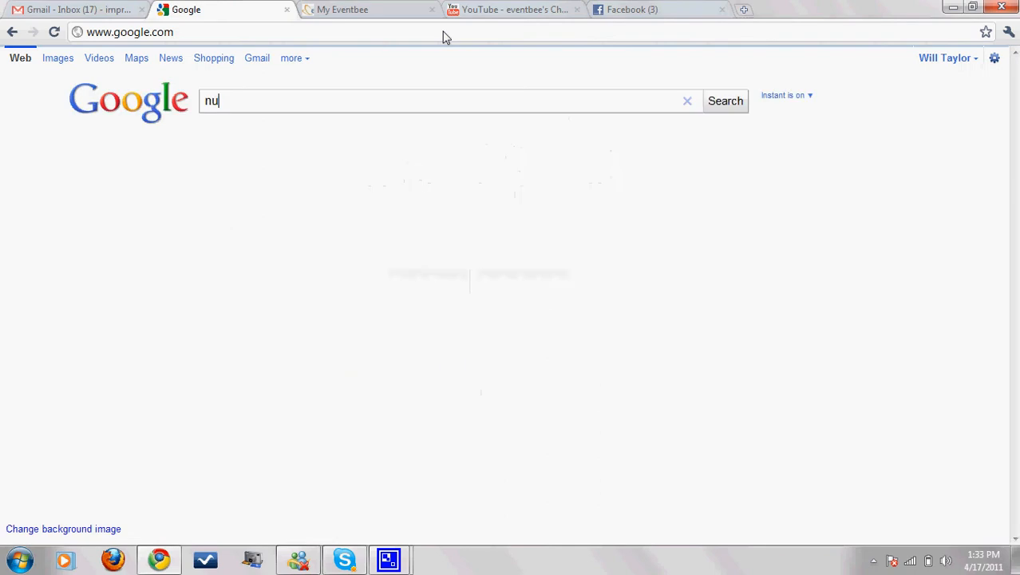
pyautogui.write('tty br')
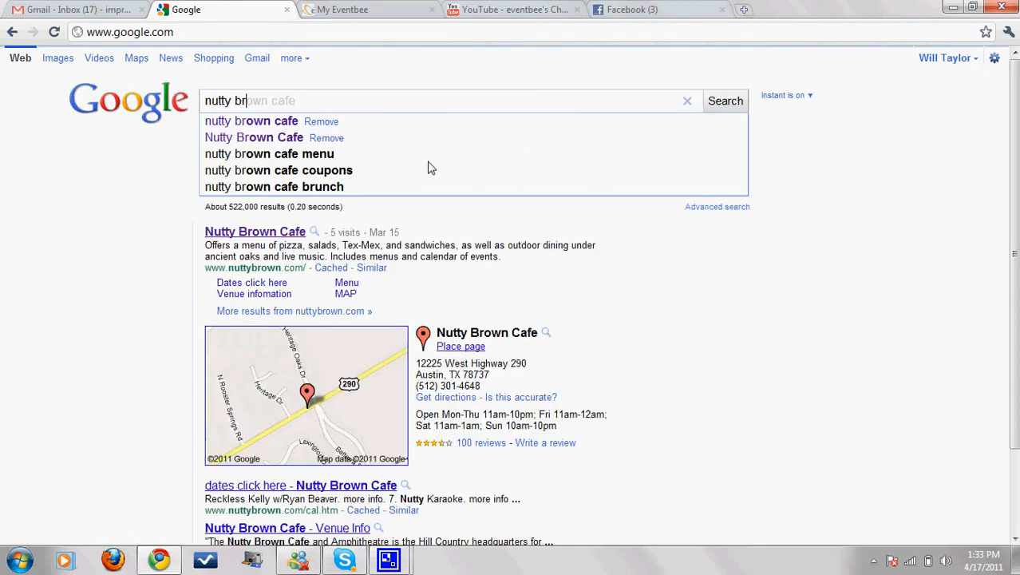
pyautogui.moveTo(416, 363); pyautogui.dragTo(536, 374)
pyautogui.hotkey('ctrl', 'c')
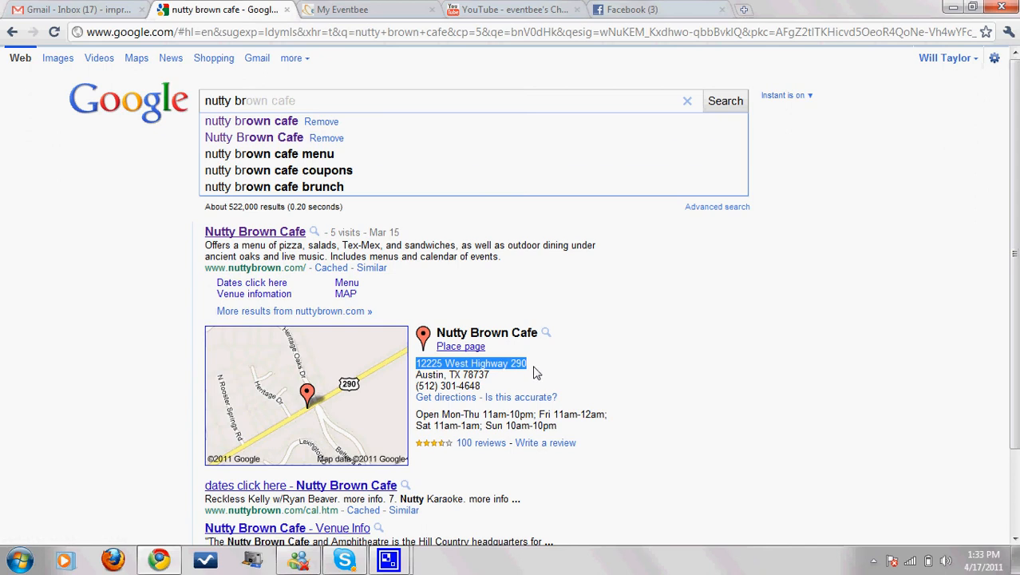
pyautogui.click(369, 11)
pyautogui.hotkey('ctrl', 'v')
# Step: Enter Austin as the city, USA as the country and Texas as the state
pyautogui.click(397, 435)
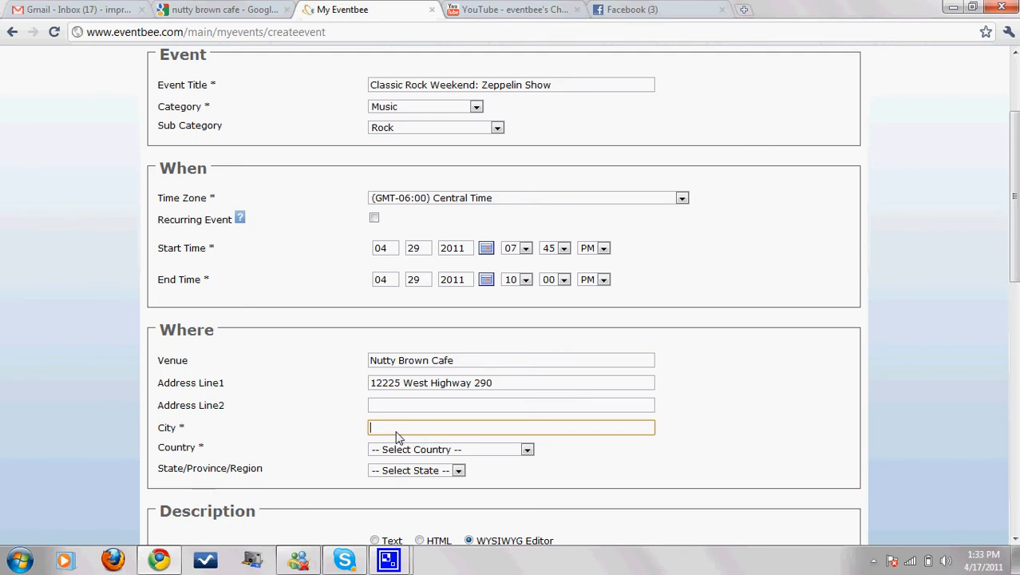
pyautogui.write('Austin')
pyautogui.press('Tab')
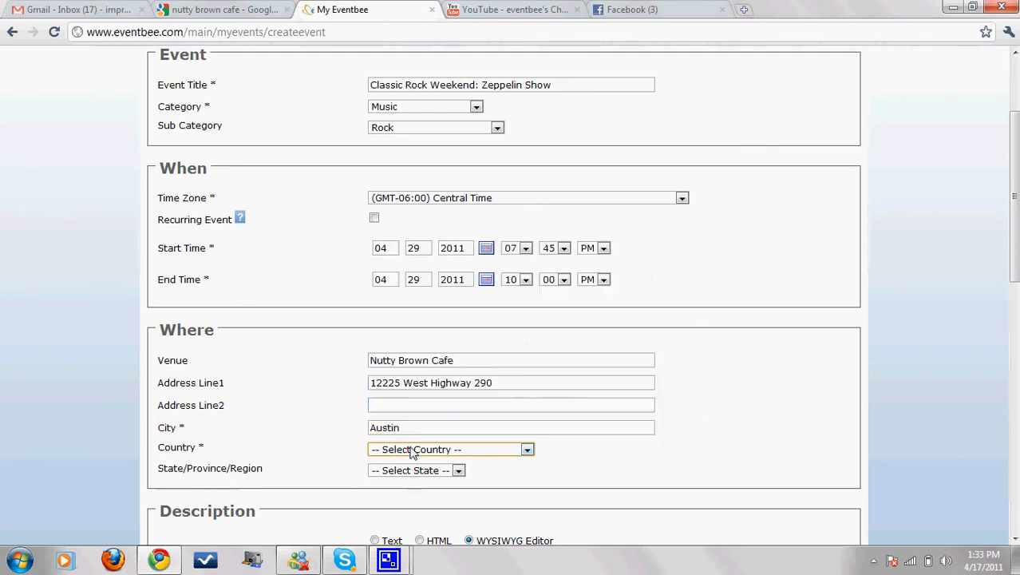
pyautogui.click(413, 452)
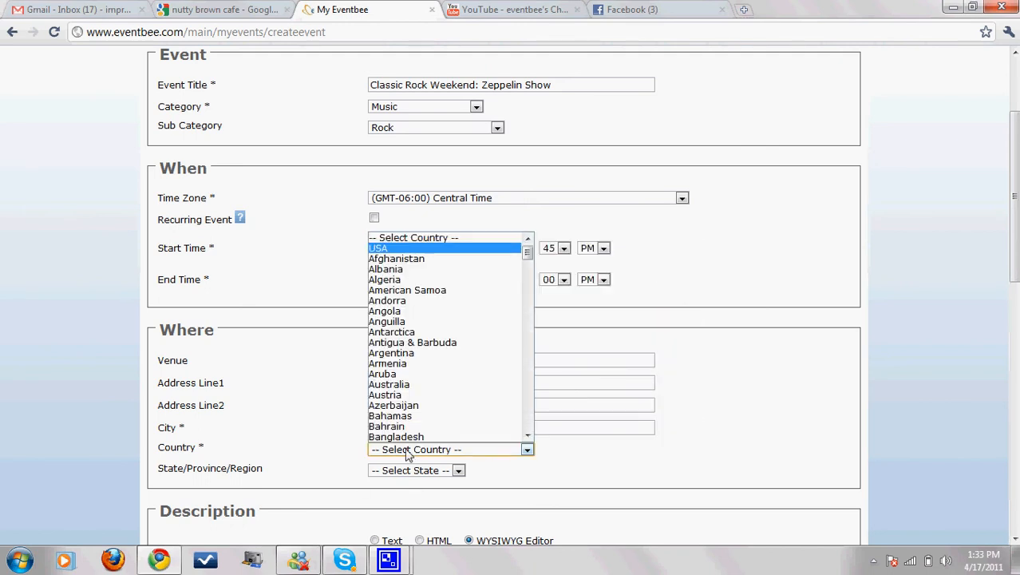
pyautogui.press('Return')
pyautogui.press('Tab')
pyautogui.press('t')
pyautogui.press('e')
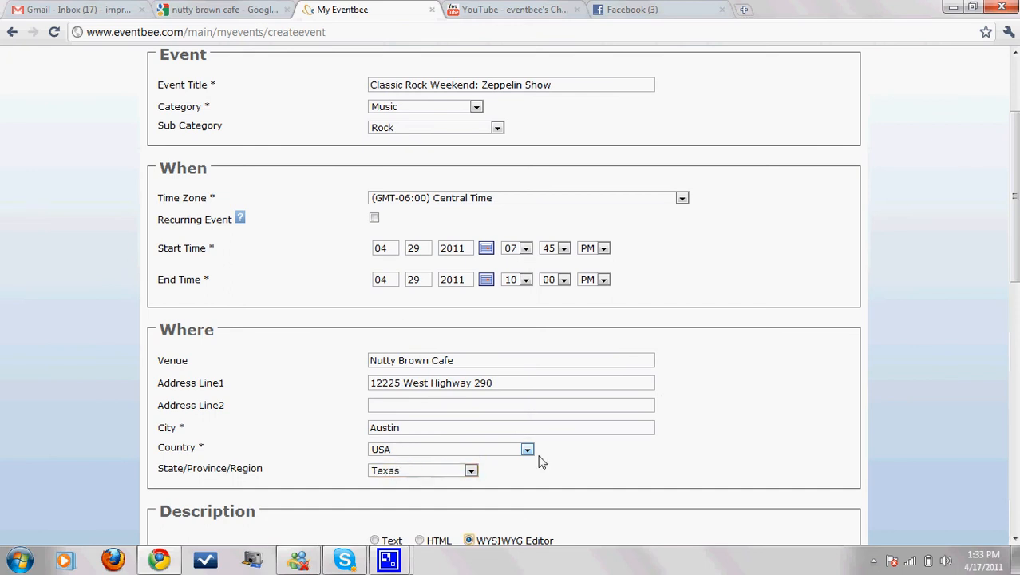
pyautogui.scroll(-2, 773, 470)
pyautogui.scroll(-2, 771, 468)
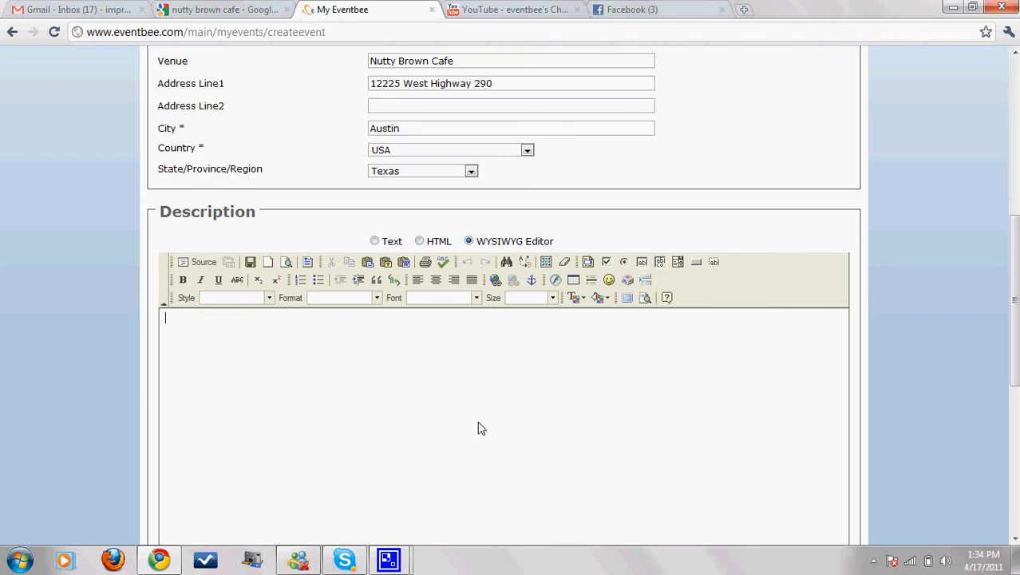
# Step: Write 'Classica Rock Weekend show part One.' in the WYSIWYG description editor
pyautogui.click(487, 356)
pyautogui.click(375, 242)
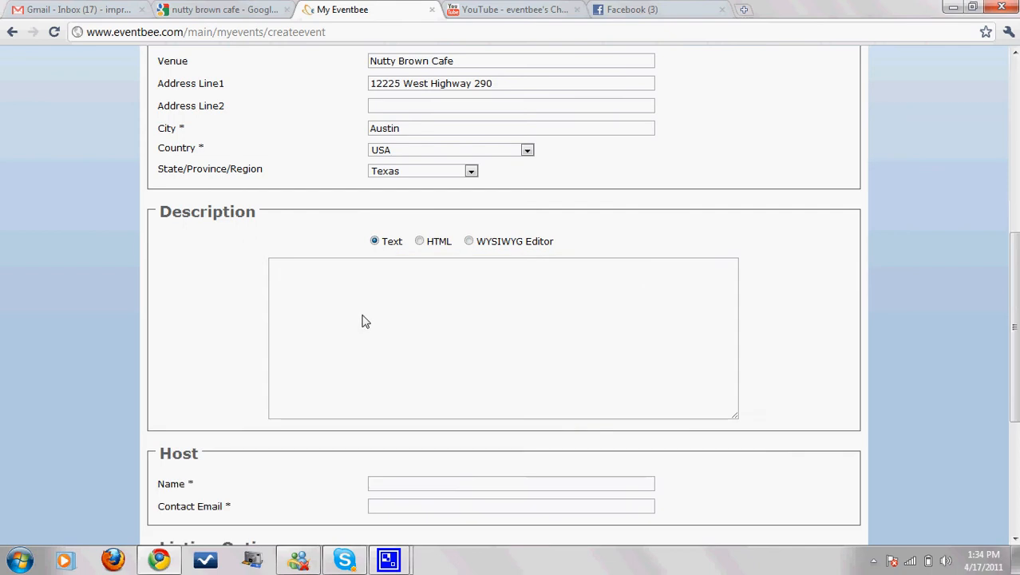
pyautogui.click(469, 241)
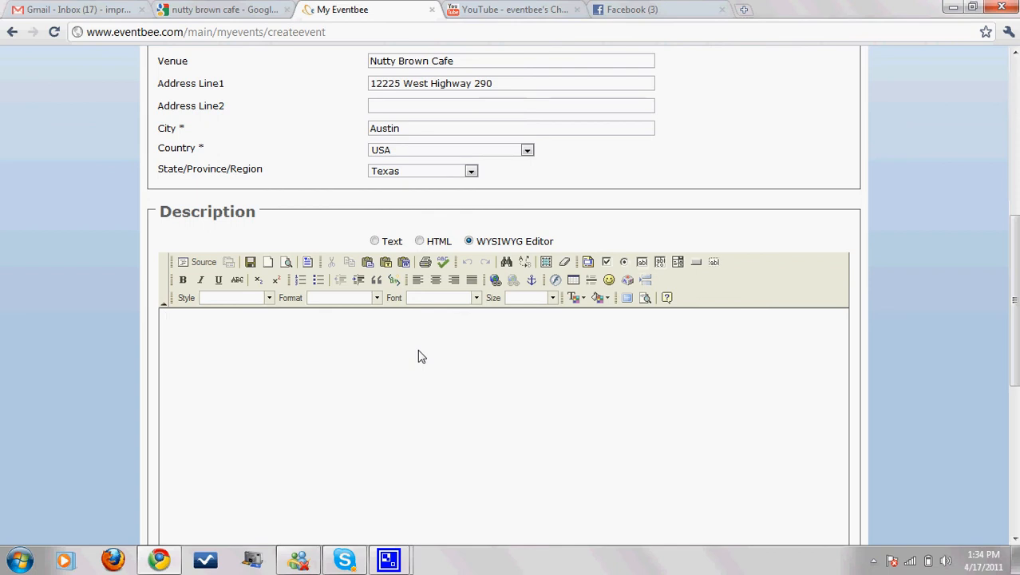
pyautogui.write('Classica Rock Weekend show')
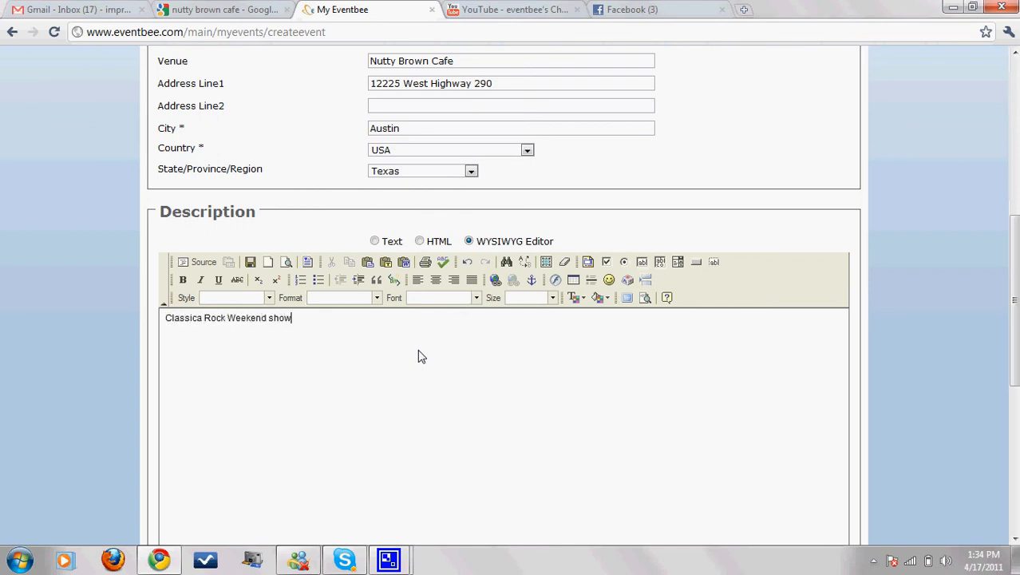
pyautogui.write(' part On')
pyautogui.press('BackSpace')
pyautogui.scroll(-3, 769, 263)
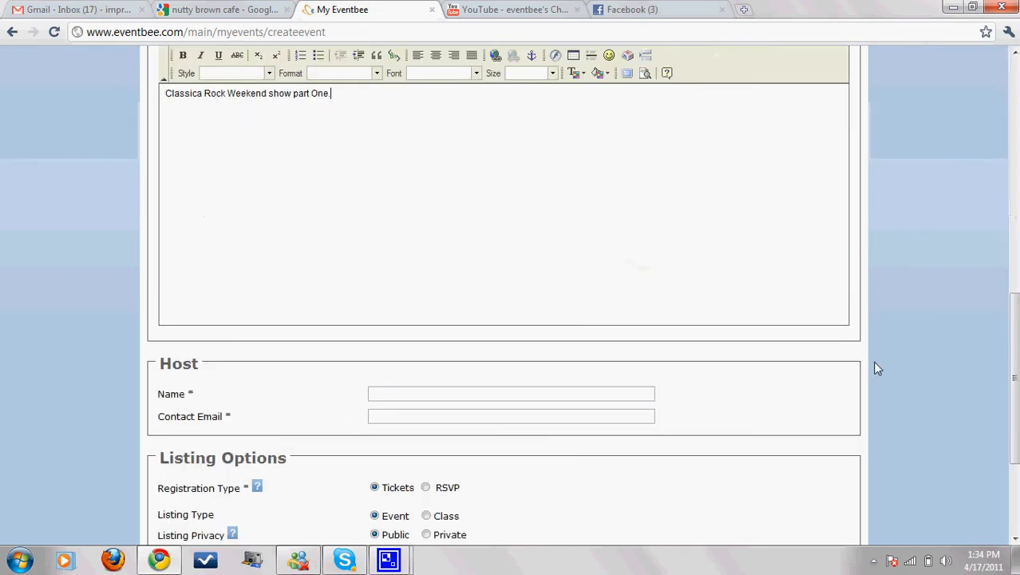
pyautogui.scroll(-1, 877, 368)
# Step: Enter the host's name and contact email, then continue to payment processing settings
pyautogui.click(385, 320)
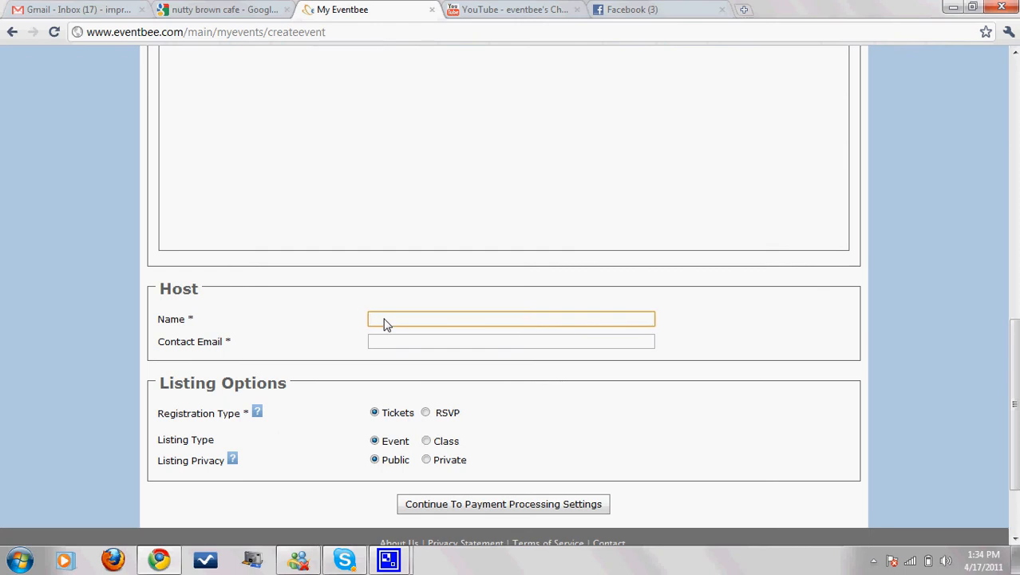
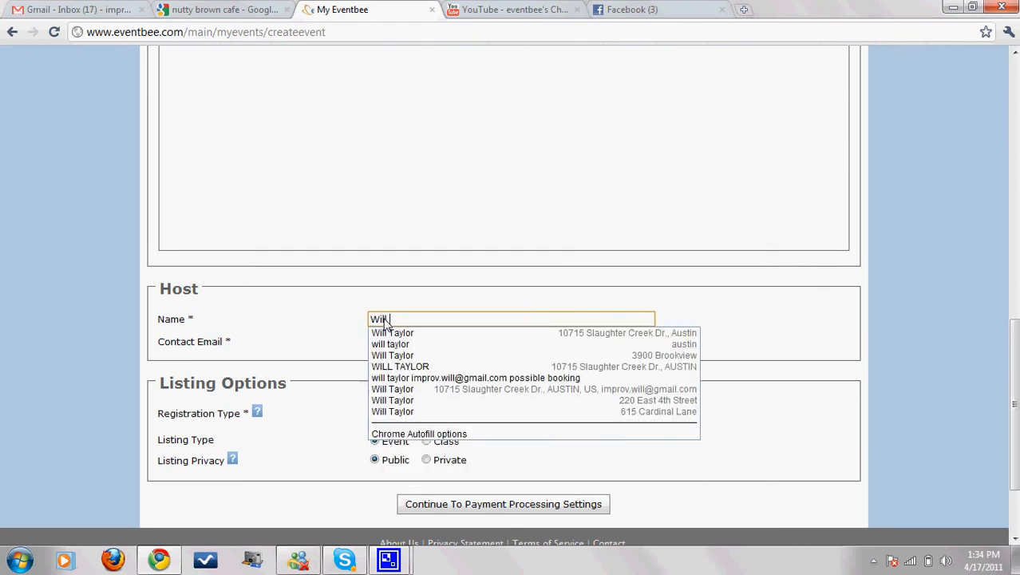
pyautogui.press('Tab')
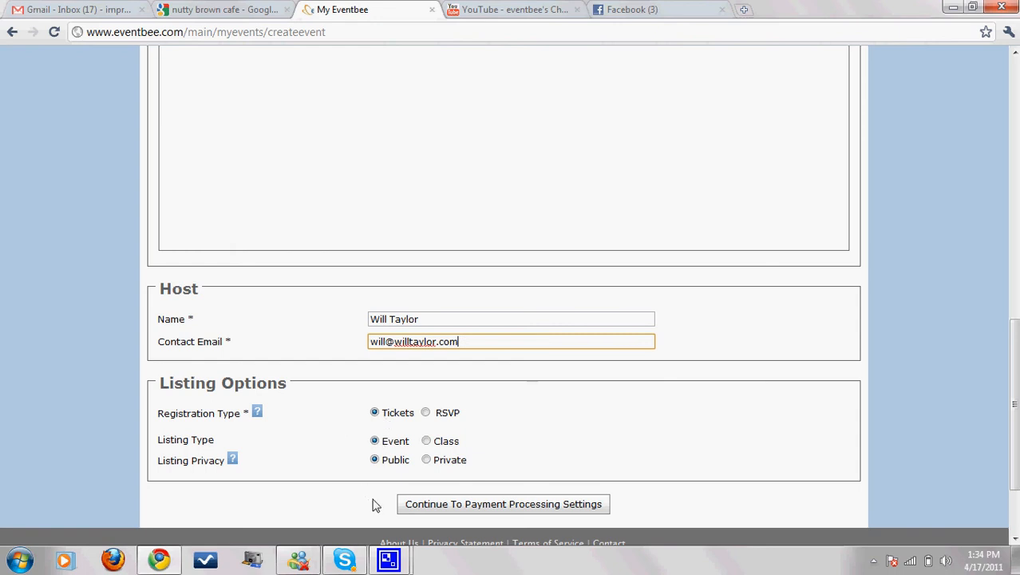
pyautogui.click(432, 506)
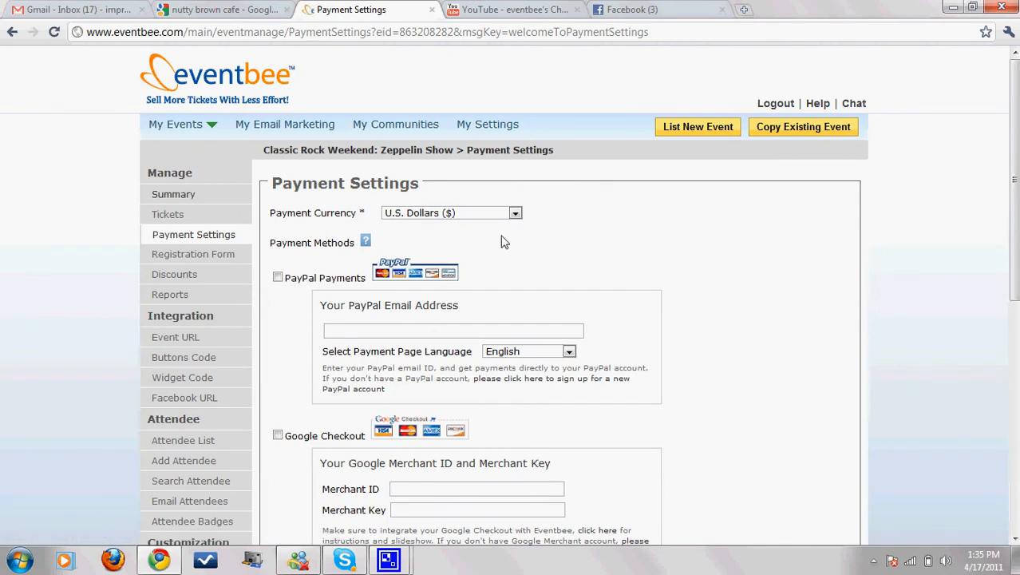
# Step: Enable PayPal payments and enter the PayPal account email address
pyautogui.click(278, 277)
pyautogui.click(390, 334)
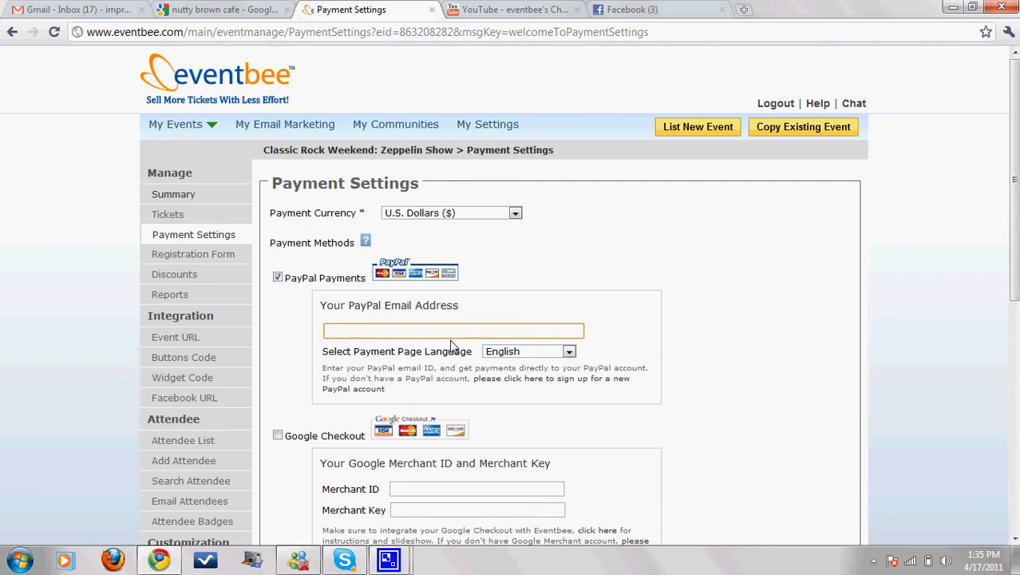
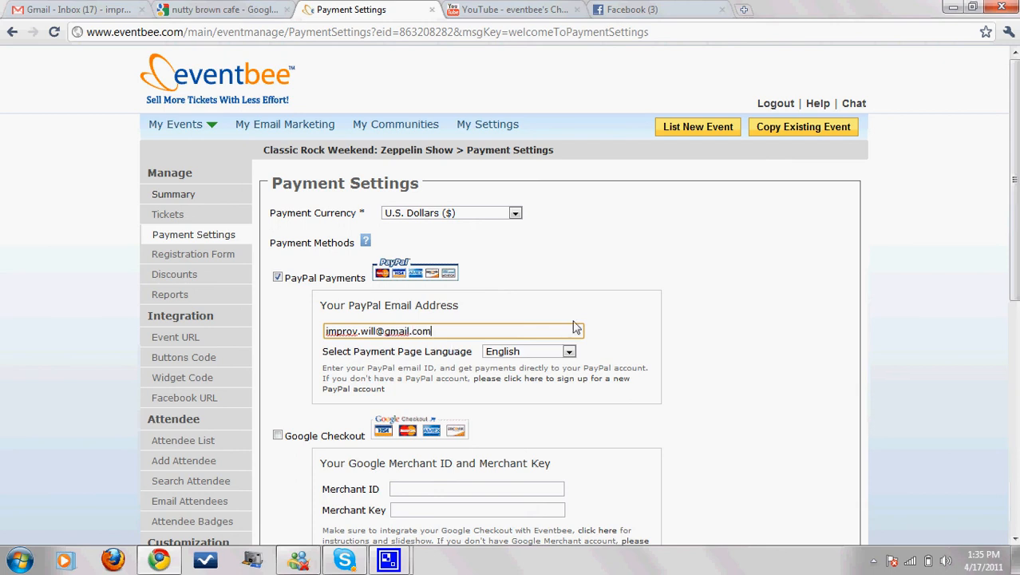
pyautogui.scroll(-3, 577, 327)
# Step: Enable Eventbee credit card processing and adjust the other payment options
pyautogui.click(277, 356)
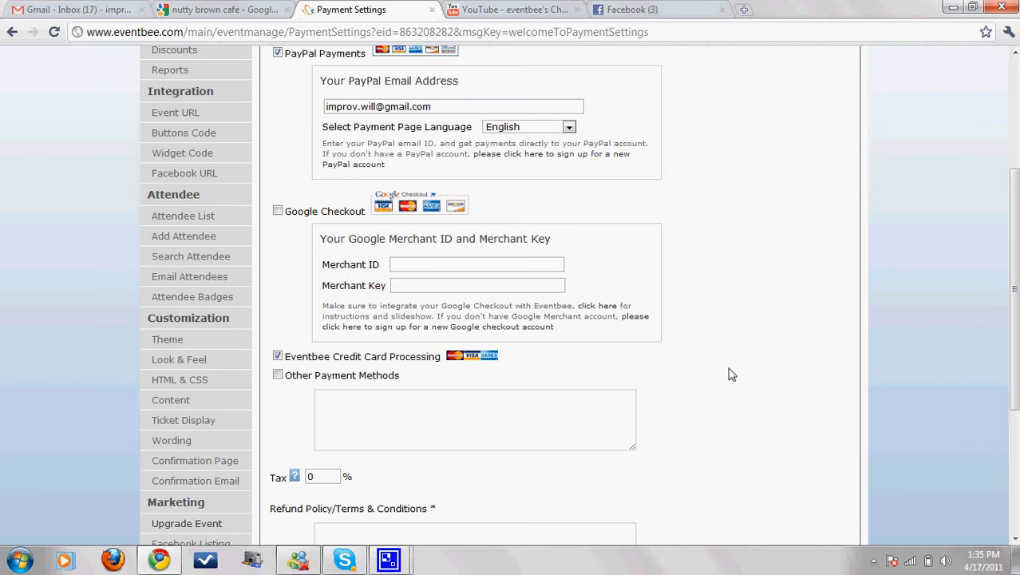
pyautogui.scroll(-1, 800, 378)
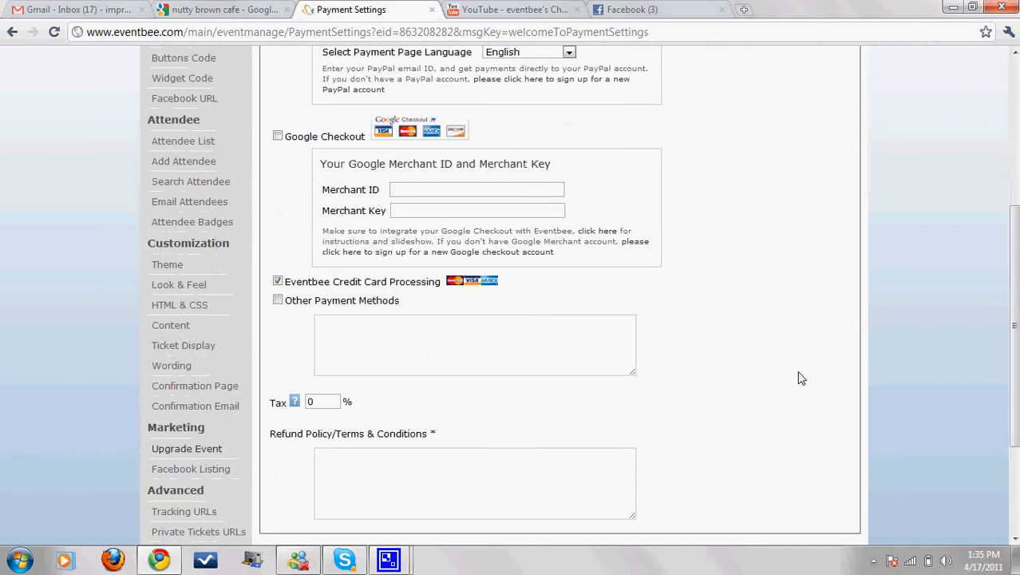
pyautogui.scroll(-1, 800, 379)
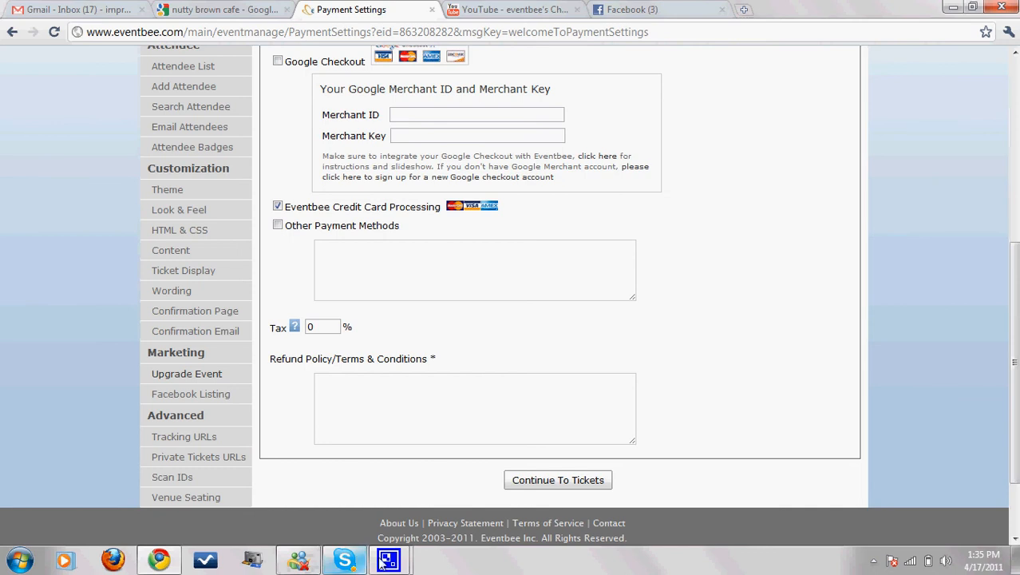
pyautogui.moveTo(404, 565)
pyautogui.click(323, 478)
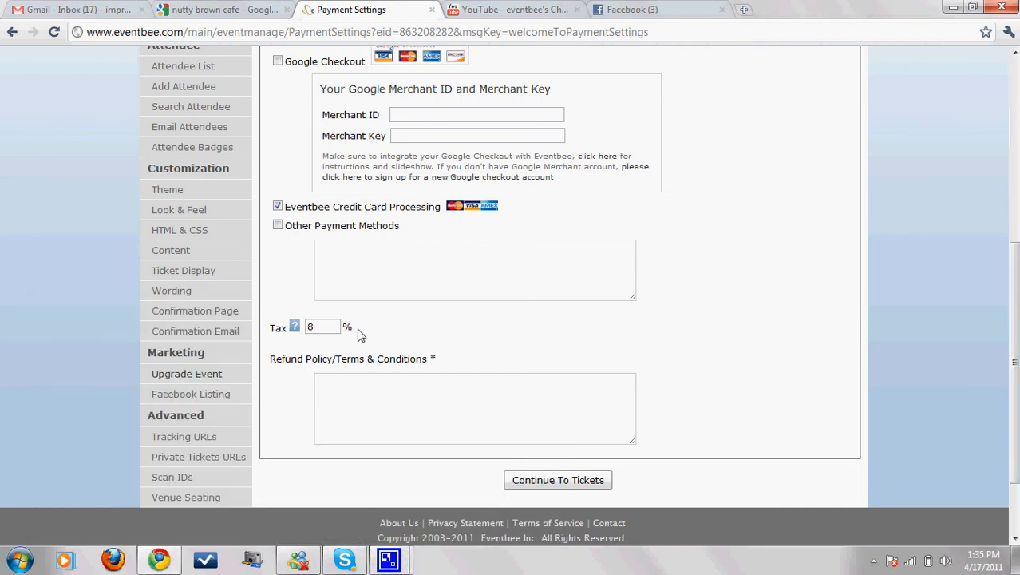
pyautogui.scroll(3, 329, 214)
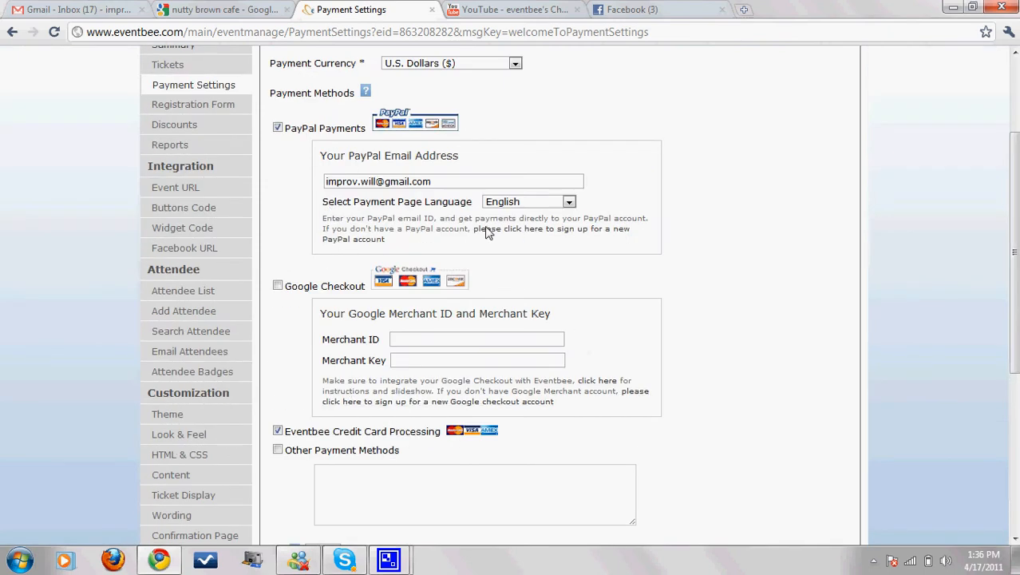
pyautogui.click(449, 186)
pyautogui.scroll(-2, 639, 358)
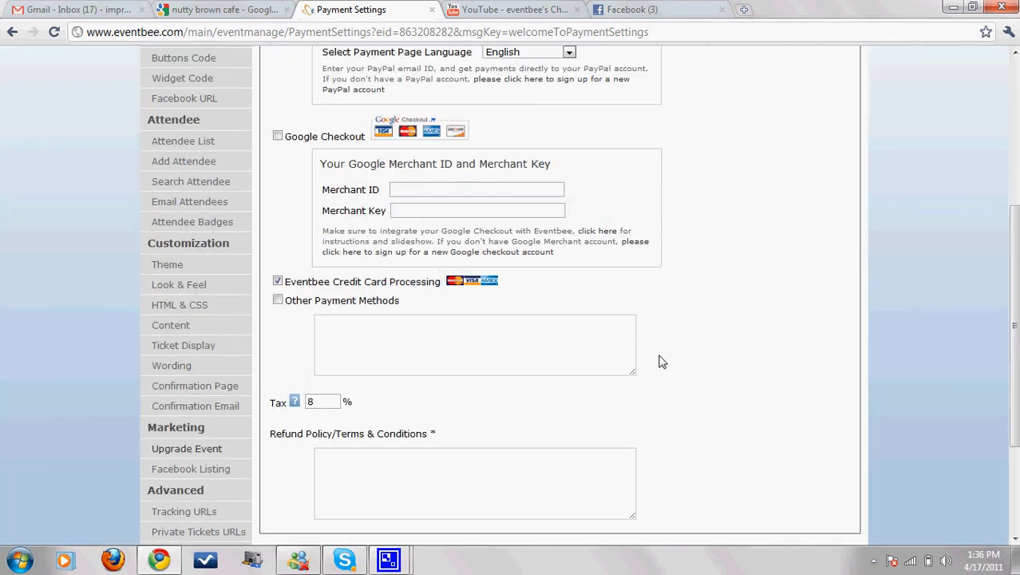
# Step: Set the tax to 8.25% and refund policy 'No refunds for ticket sales', then save
pyautogui.click(324, 405)
pyautogui.write('.25')
pyautogui.scroll(-2, 326, 407)
pyautogui.click(349, 325)
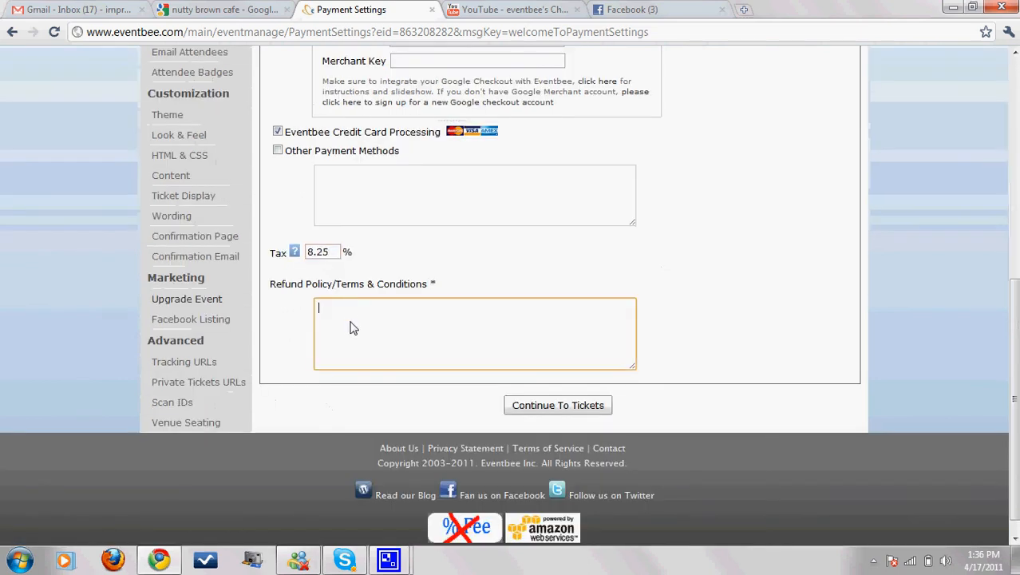
pyautogui.write('No refu')
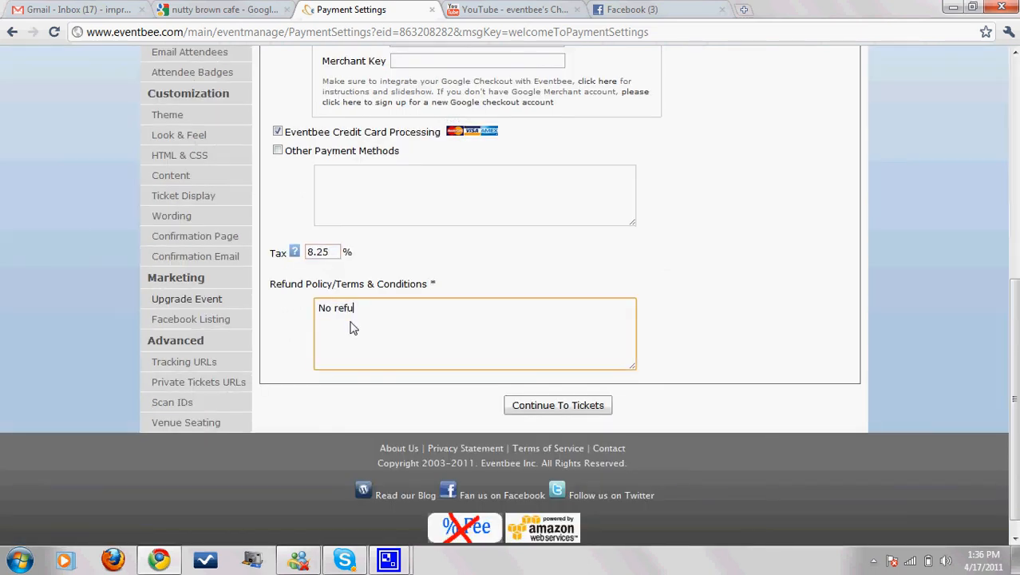
pyautogui.write('nds for tickets')
pyautogui.press('BackSpace')
pyautogui.write('sales')
pyautogui.click(550, 406)
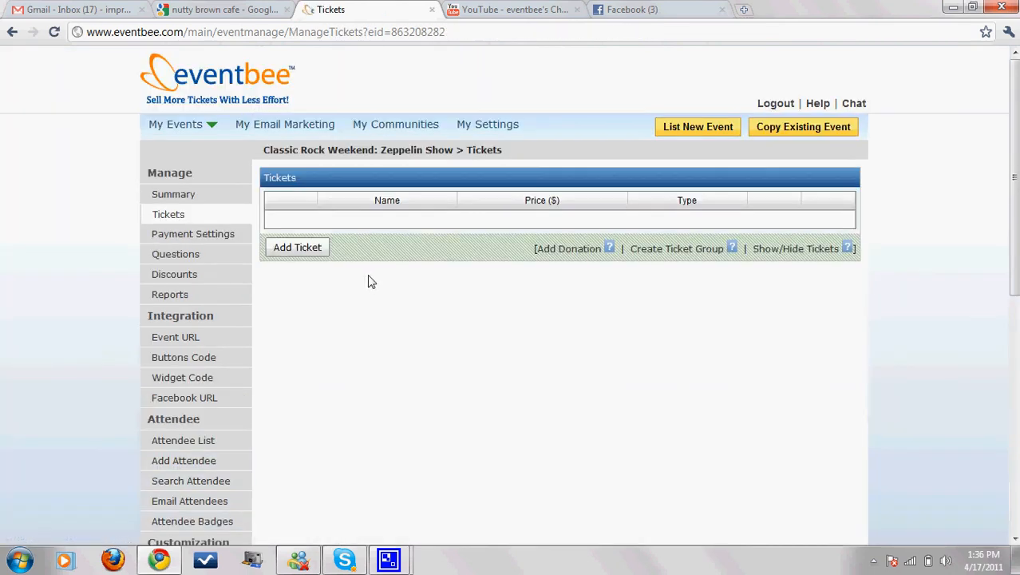
# Step: Add a new attendee ticket named 'Classic Rock Weekend: Friday Show' in Ticket Details
pyautogui.click(300, 252)
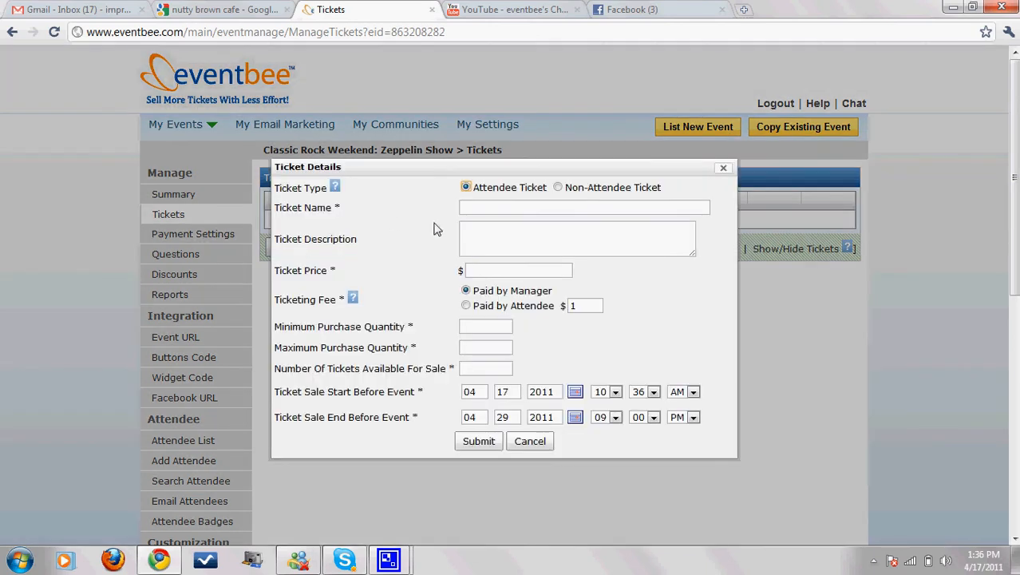
pyautogui.click(491, 213)
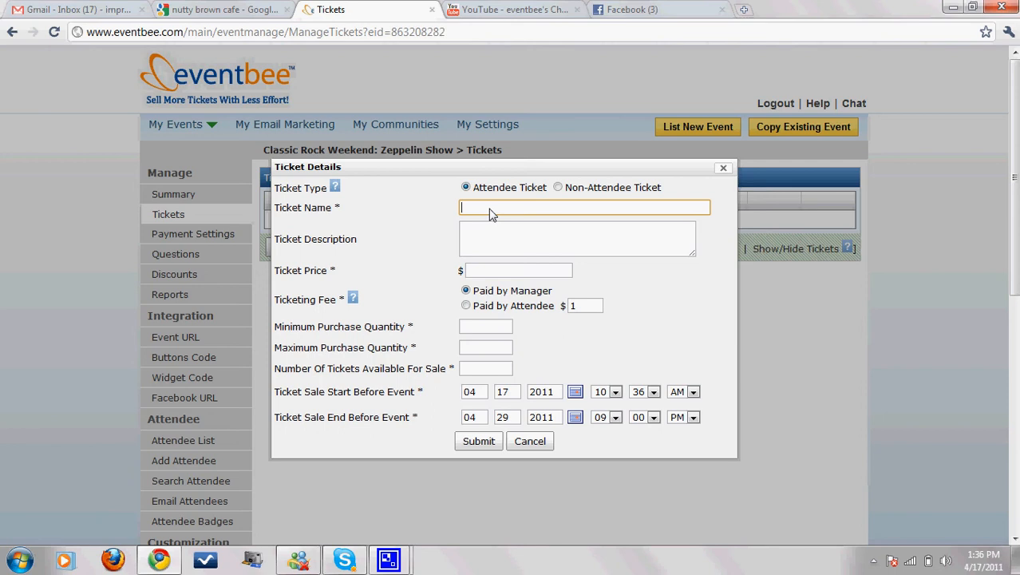
pyautogui.write('Classica Roc')
pyautogui.press('BackSpace')
pyautogui.press('BackSpace')
pyautogui.press('BackSpace')
pyautogui.press('BackSpace')
pyautogui.press('BackSpace')
pyautogui.write('Rock Weekend: Frida')
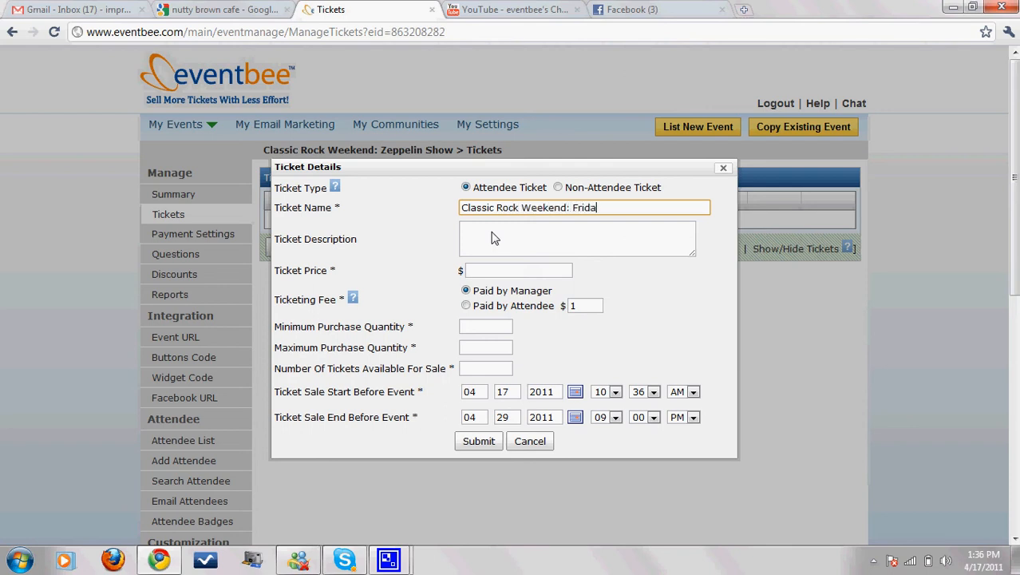
pyautogui.write('y Show')
pyautogui.click(487, 237)
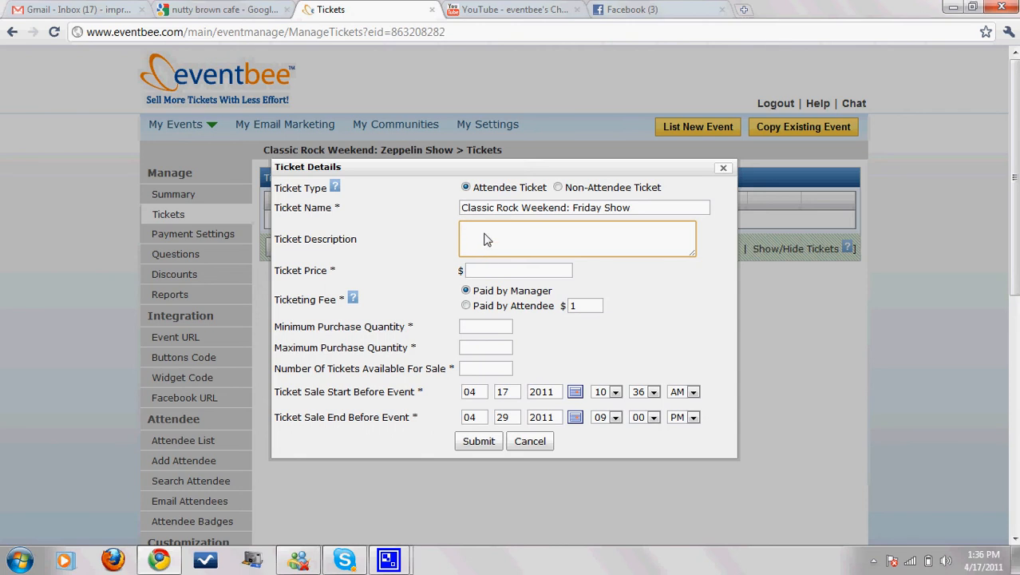
pyautogui.click(484, 272)
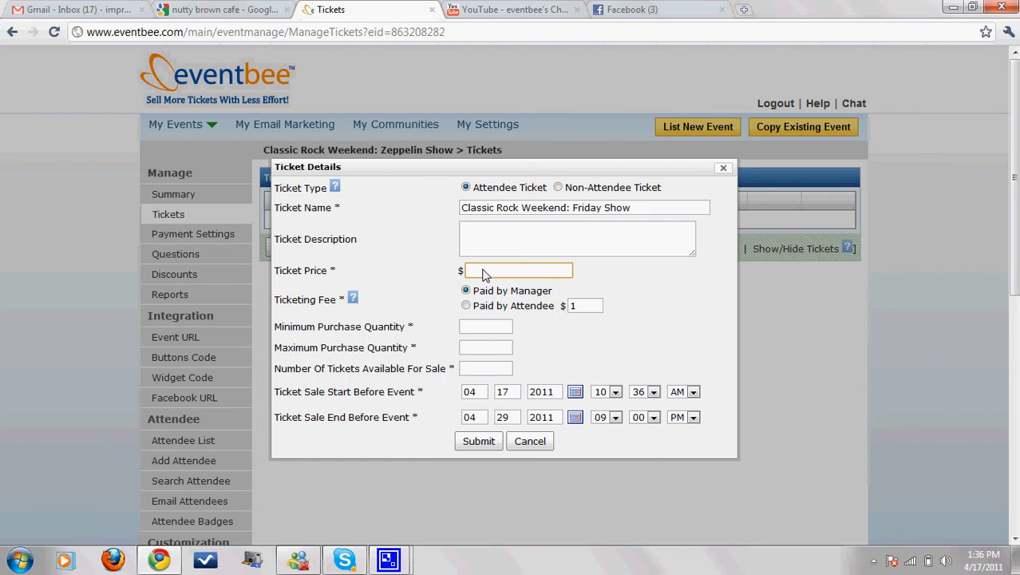
# Step: Enter a $20.00 ticket price with an attendee-paid fee, 1–50 per order and 500 available
pyautogui.write('$20.00')
pyautogui.click(467, 306)
pyautogui.click(483, 331)
pyautogui.write('1')
pyautogui.click(471, 350)
pyautogui.write('50')
pyautogui.press('Tab')
pyautogui.write('500')
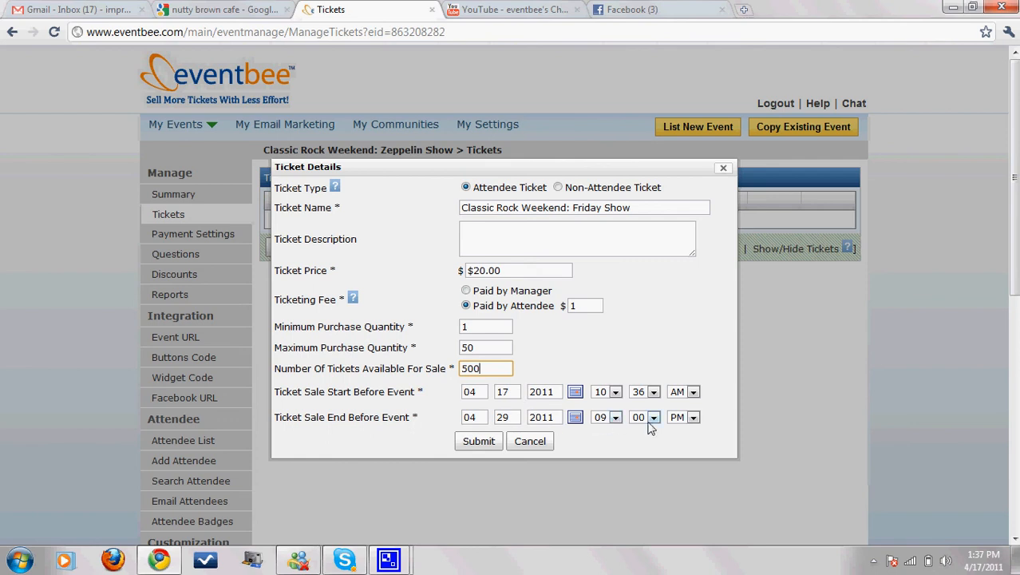
# Step: Set ticket sales to end at 06 PM and submit the ticket
pyautogui.click(615, 417)
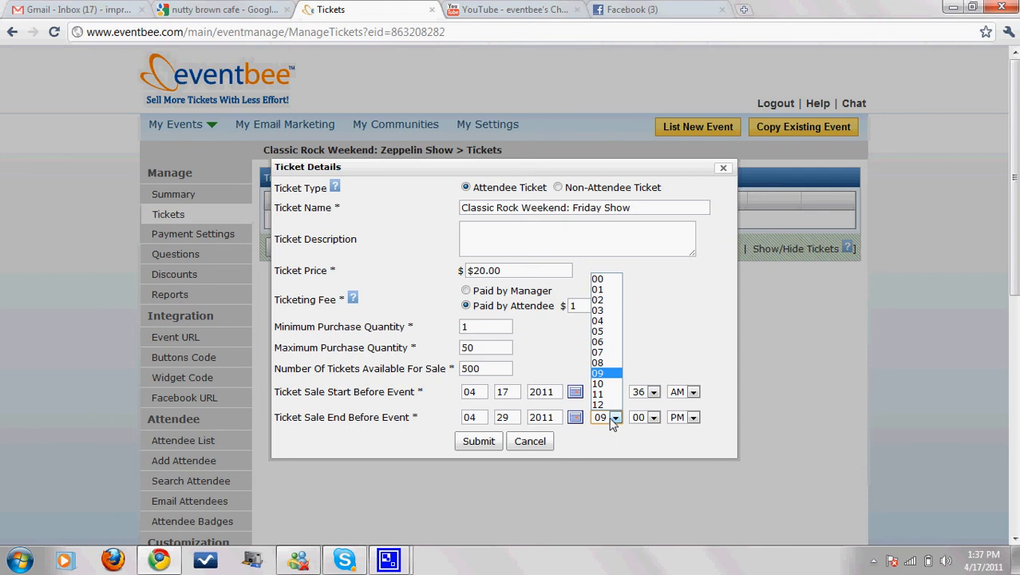
pyautogui.click(602, 343)
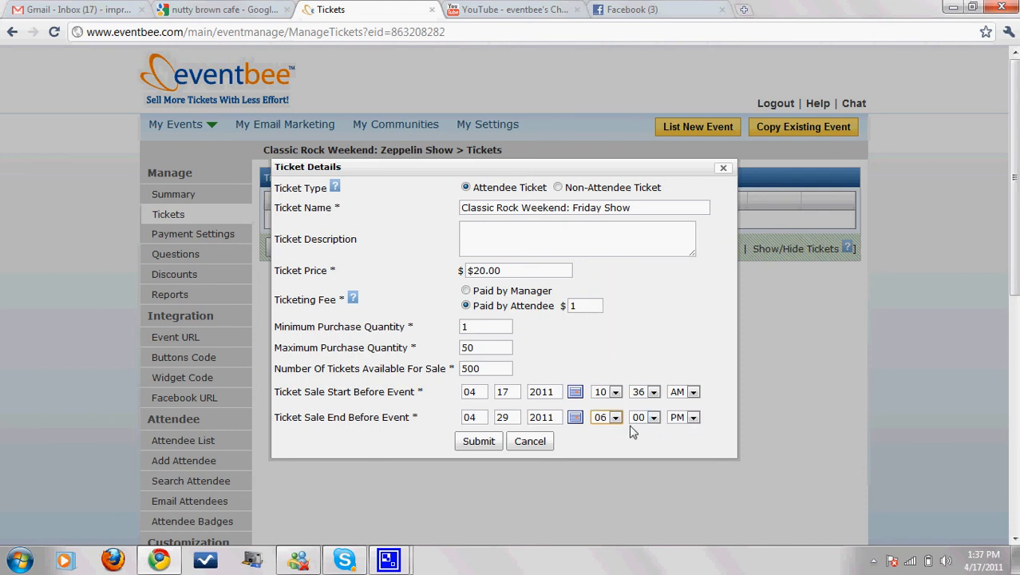
pyautogui.click(483, 449)
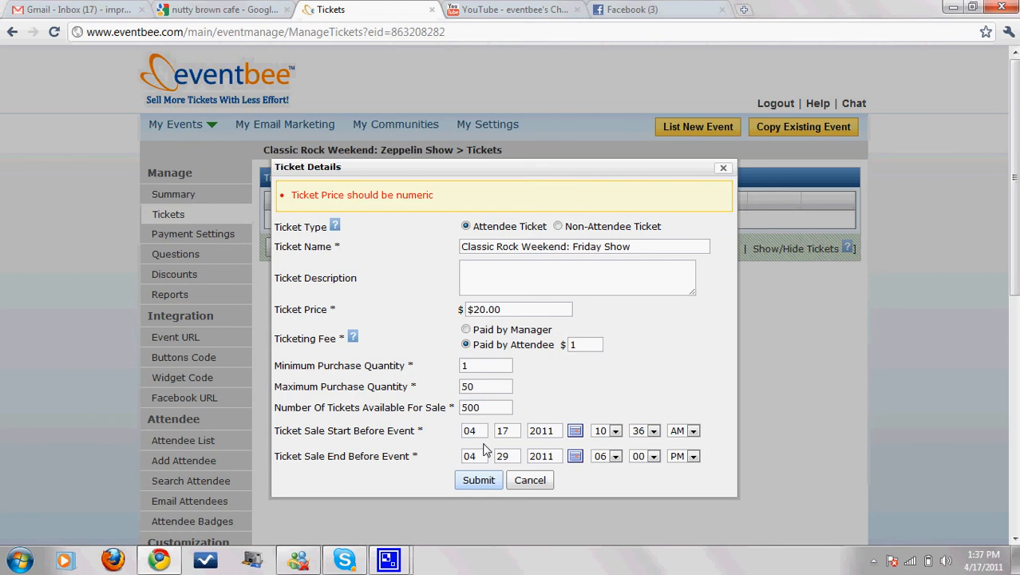
# Step: Correct the ticket price to plain 20.00 without the dollar sign and resubmit it
pyautogui.click(519, 310)
pyautogui.press('BackSpace')
pyautogui.press('BackSpace')
pyautogui.press('BackSpace')
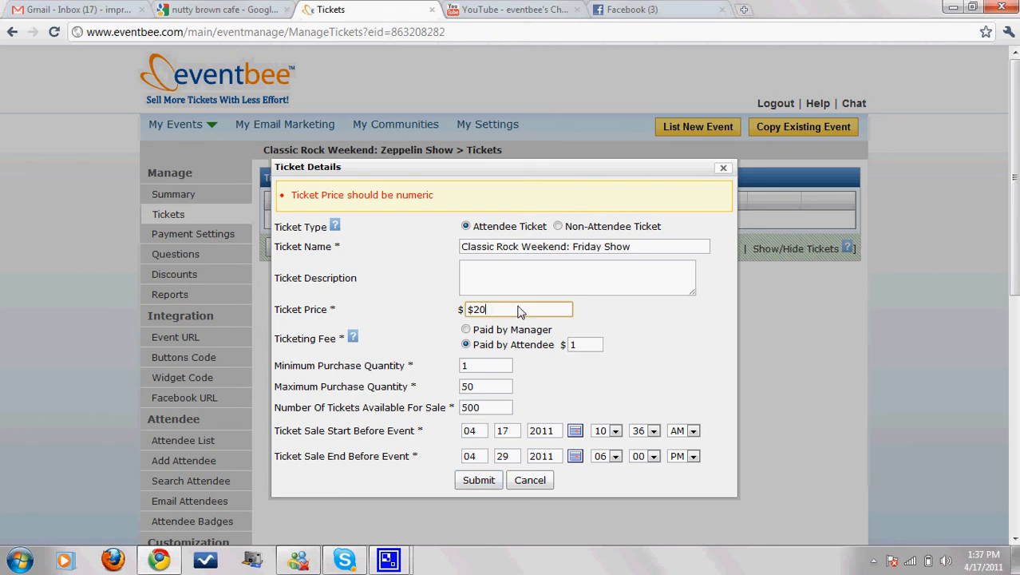
pyautogui.click(481, 484)
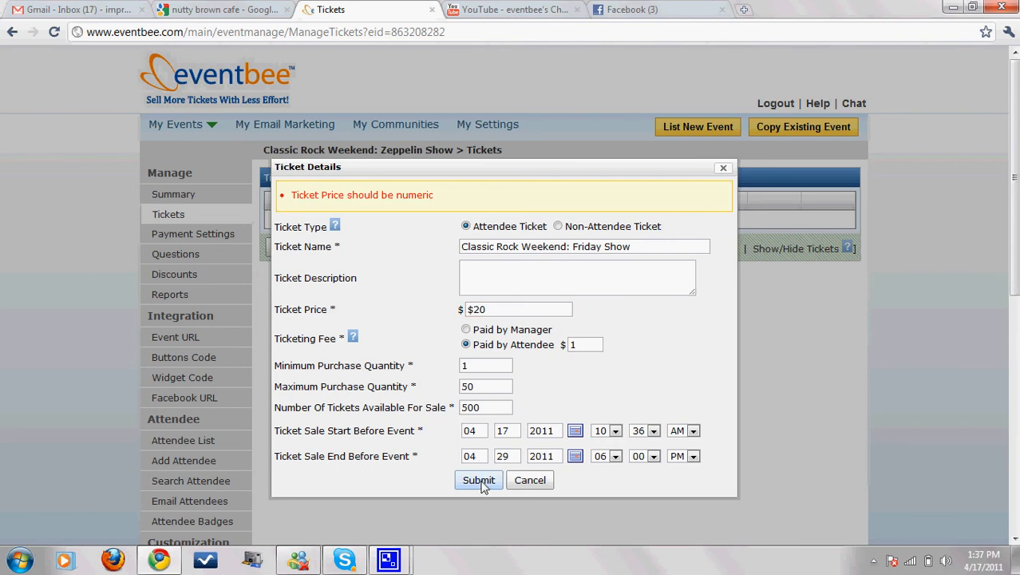
pyautogui.click(472, 309)
pyautogui.press('BackSpace')
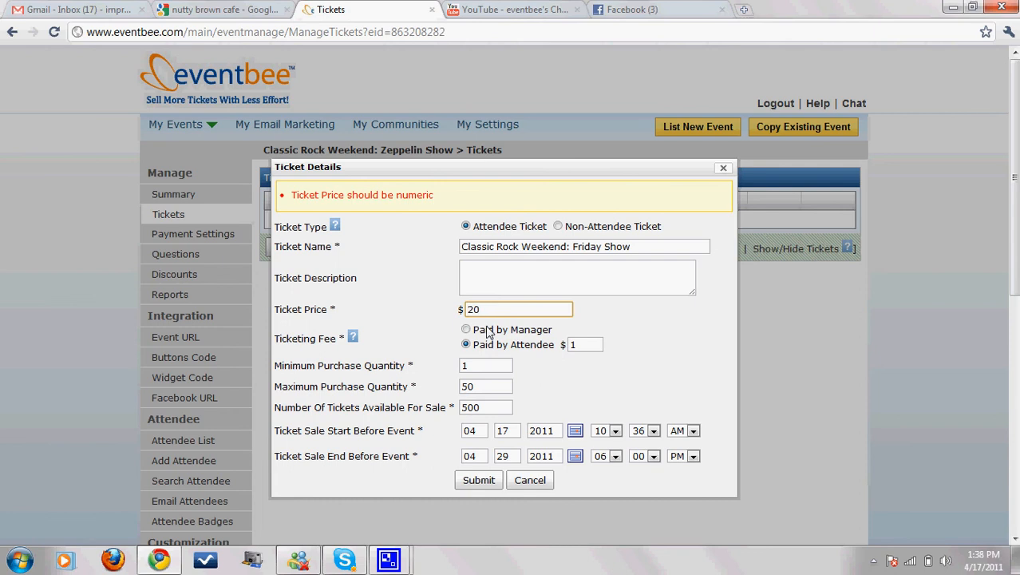
pyautogui.click(503, 313)
pyautogui.write('.00')
pyautogui.click(480, 484)
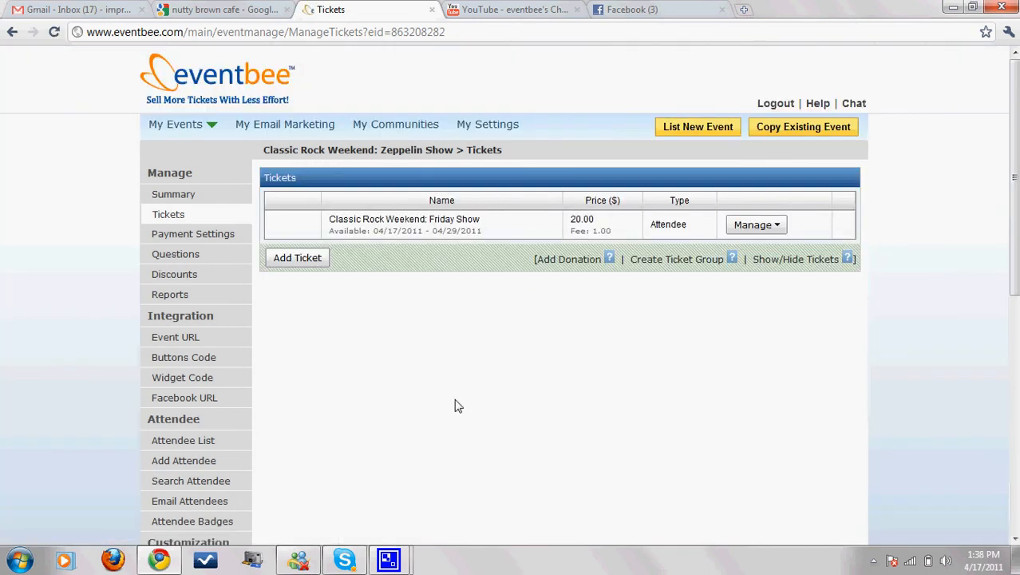
# Step: Give the event the custom URL name ClassicRockFriday (classicrockfriday.eventbee.com)
pyautogui.click(163, 343)
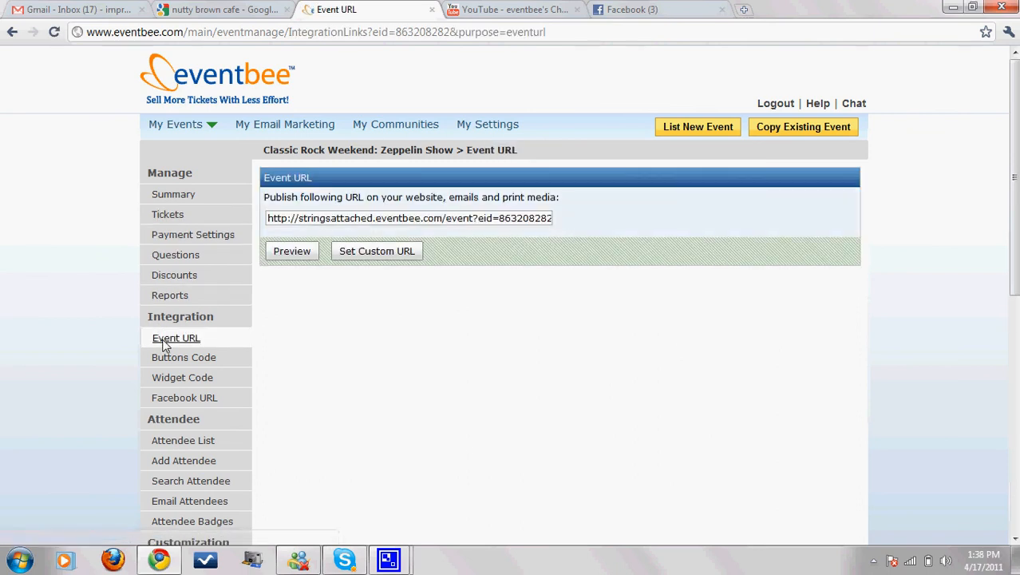
pyautogui.click(363, 255)
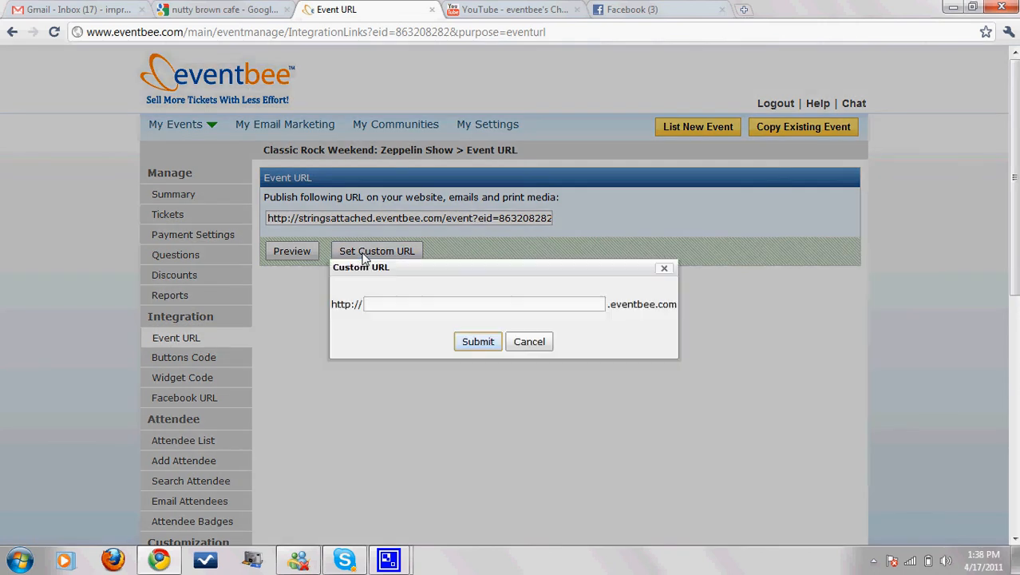
pyautogui.click(388, 304)
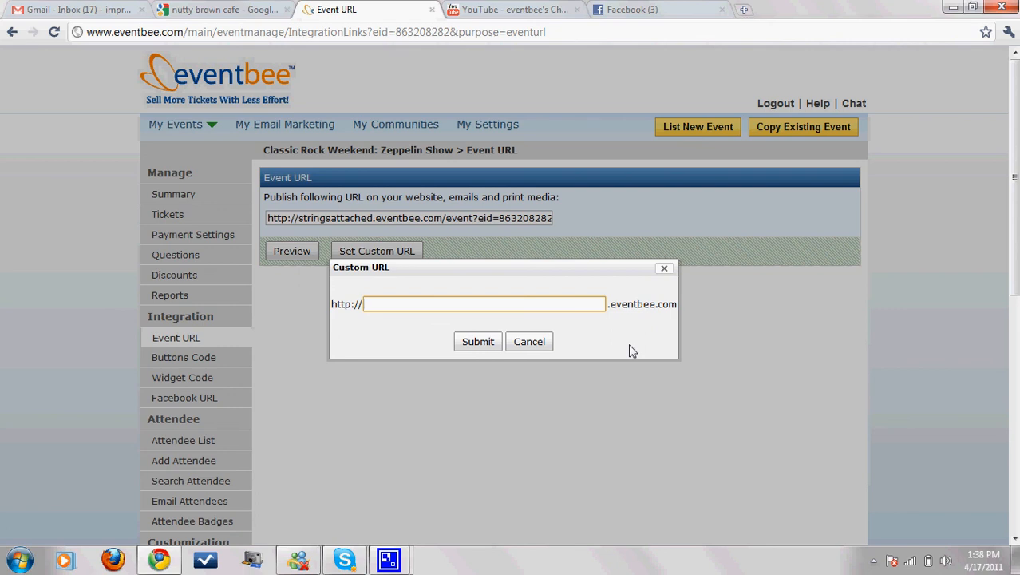
pyautogui.write('ClassicRockFriday')
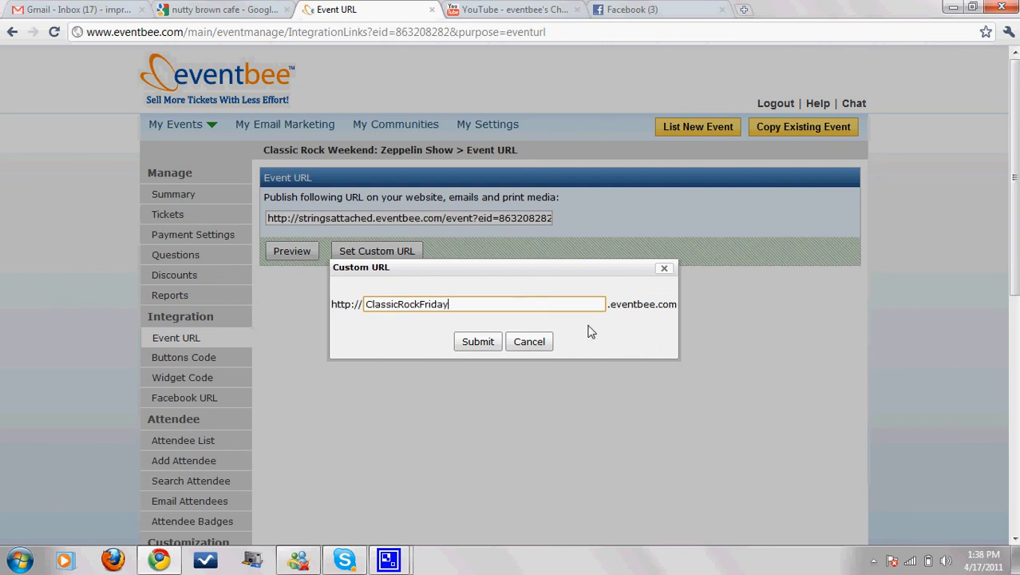
pyautogui.click(477, 342)
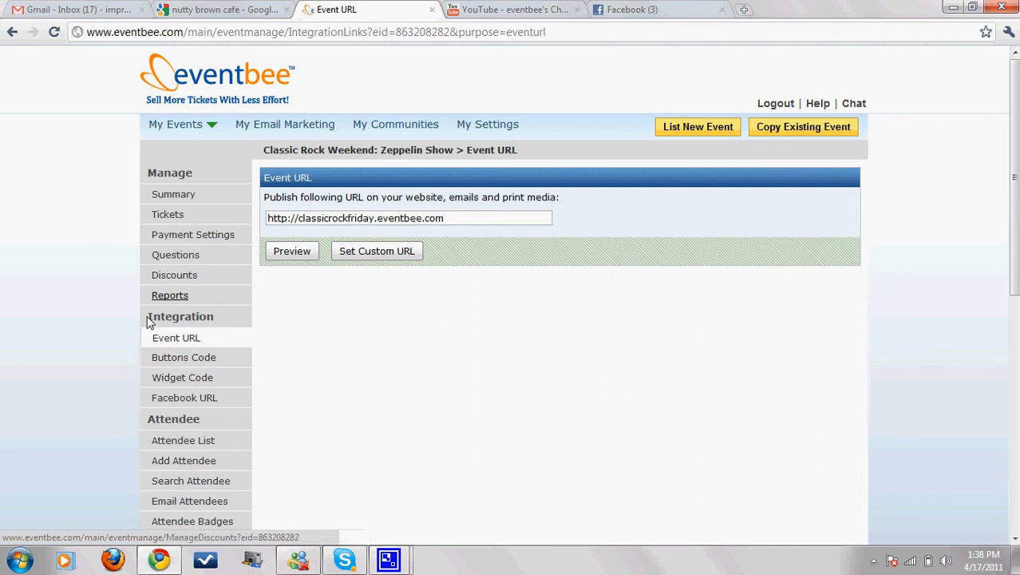
# Step: Show the full tickets widget code, select all of it, and return to the Nutty Brown Cafe search
pyautogui.click(173, 380)
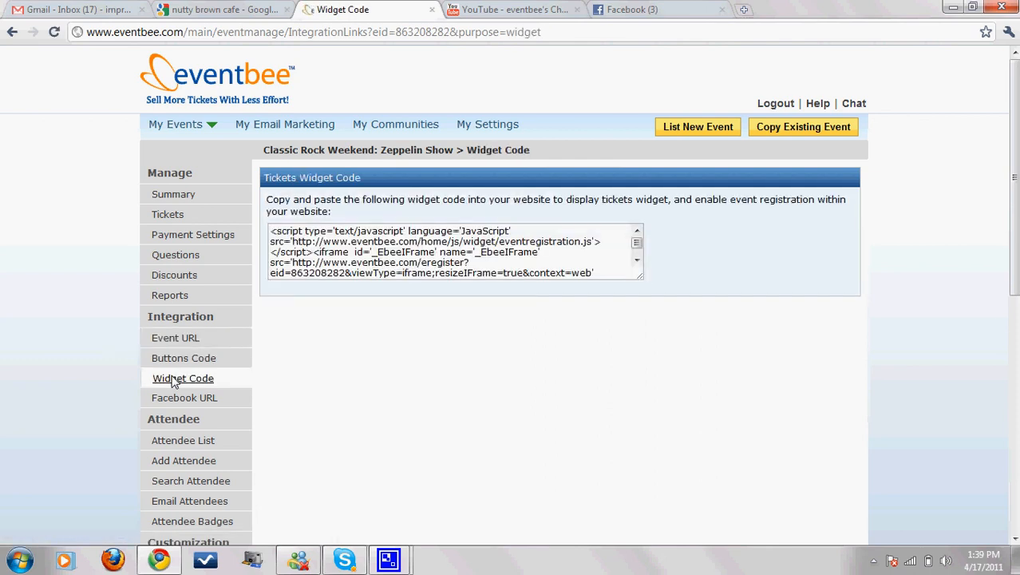
pyautogui.click(436, 250)
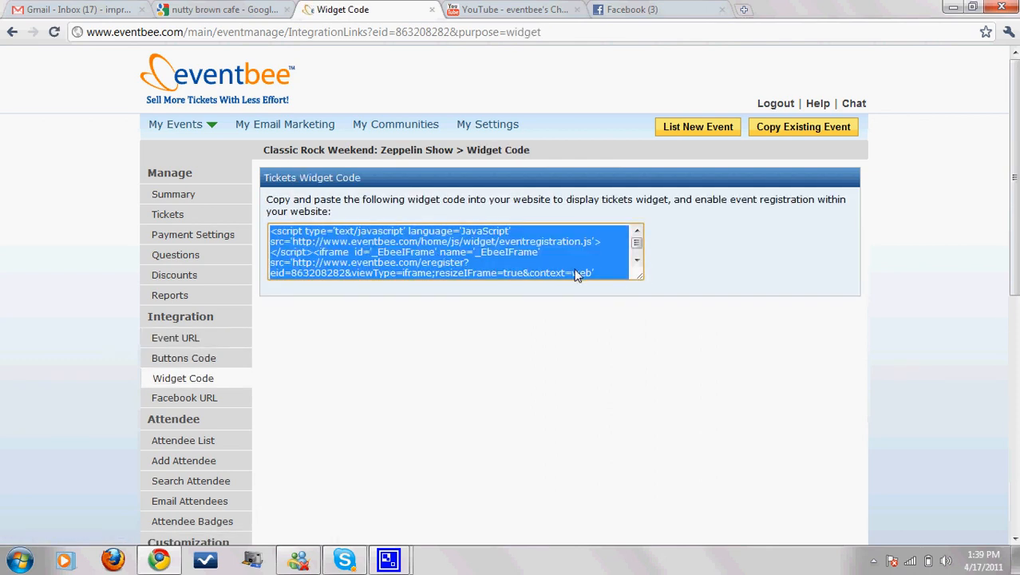
pyautogui.moveTo(640, 277); pyautogui.dragTo(675, 393)
pyautogui.click(503, 333)
pyautogui.moveTo(409, 313); pyautogui.dragTo(275, 230)
pyautogui.click(356, 271)
pyautogui.click(386, 292)
pyautogui.click(385, 296)
pyautogui.click(388, 296)
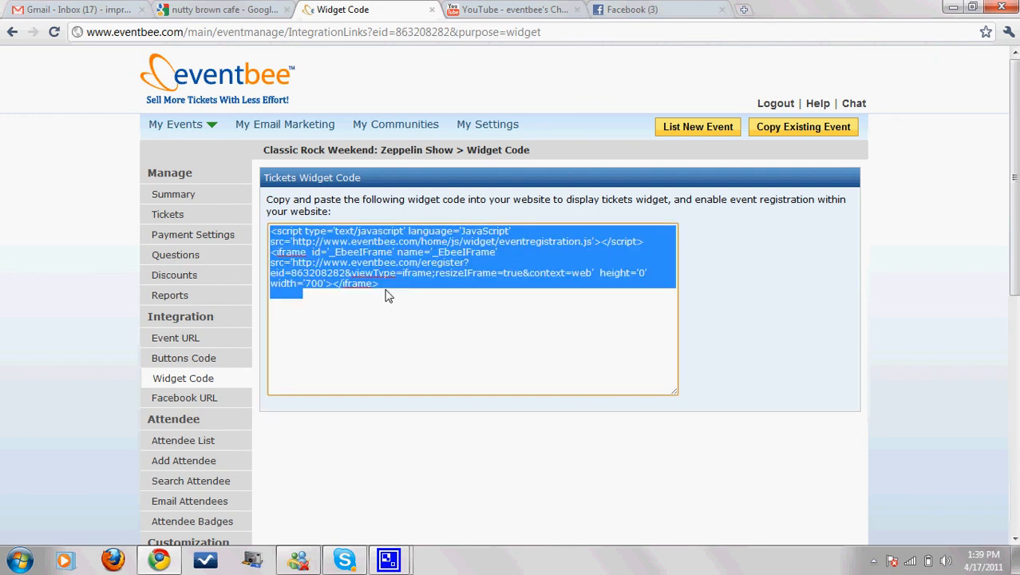
pyautogui.click(256, 8)
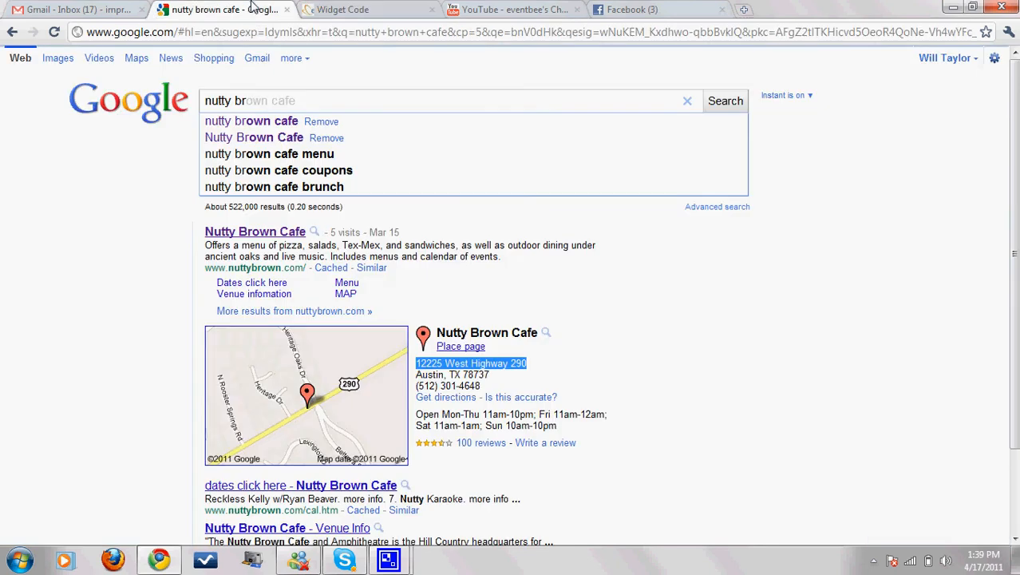
# Step: Check the Buy Ticket button on the stringsattached.org shows page, then return to Eventbee's Buttons Code
pyautogui.click(252, 32)
pyautogui.write('stringsattached.org')
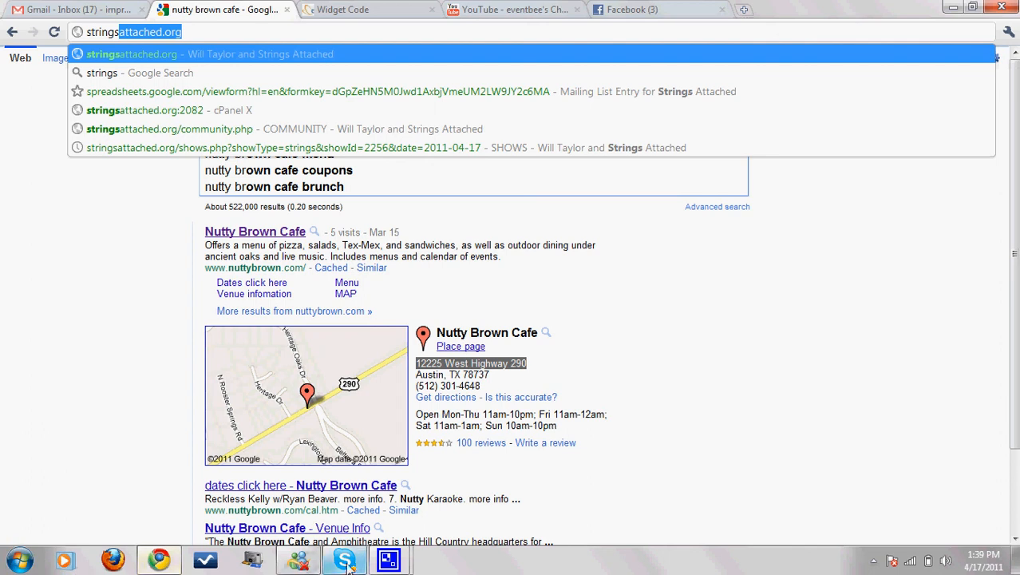
pyautogui.click(389, 562)
pyautogui.click(316, 485)
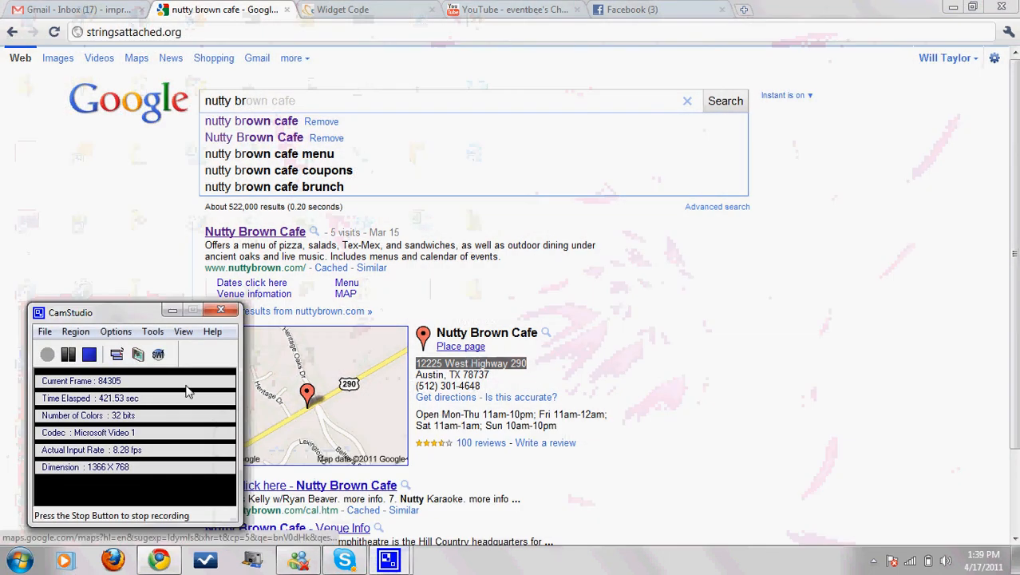
pyautogui.click(68, 354)
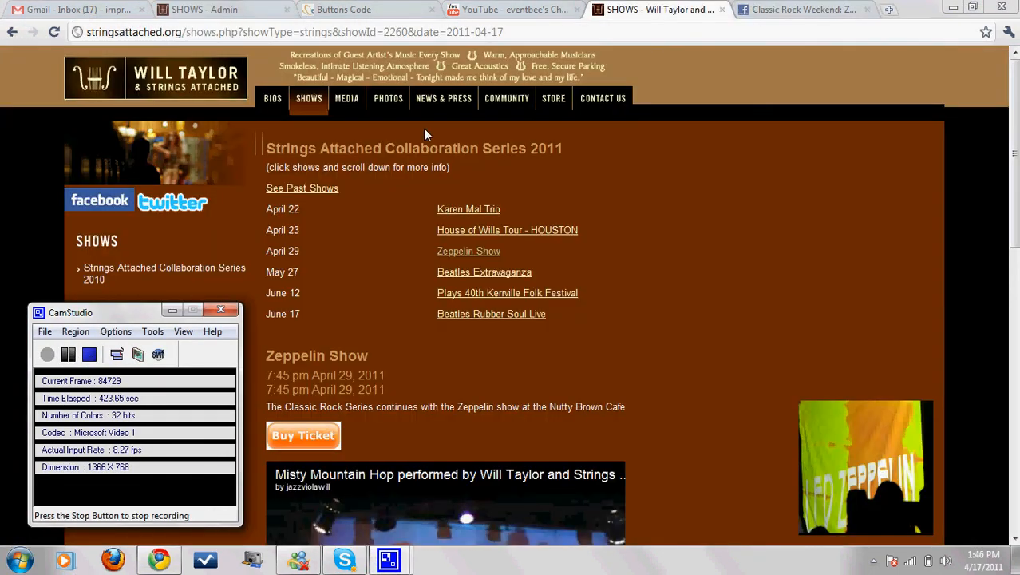
pyautogui.click(389, 9)
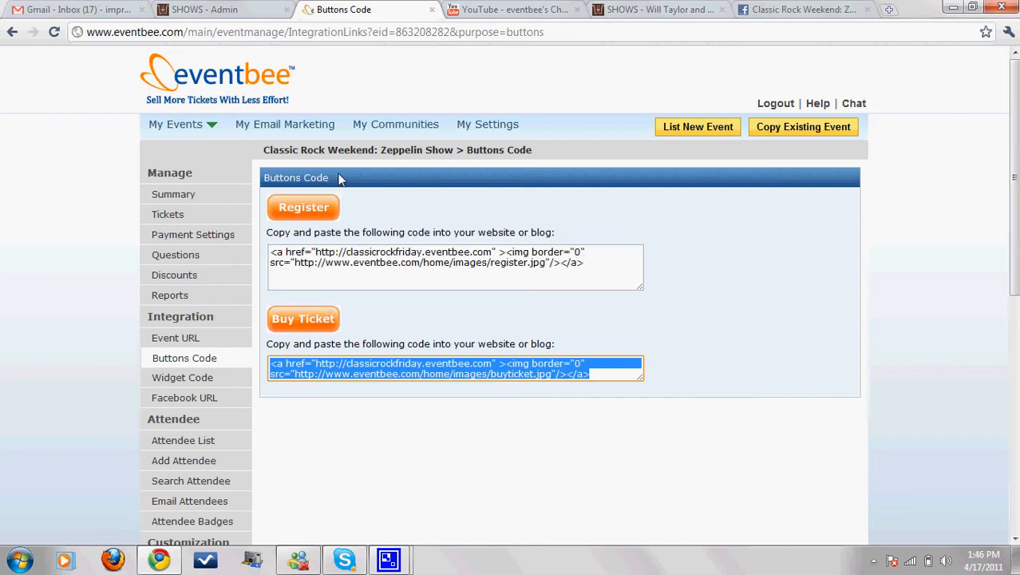
# Step: Select the event's web address, then select all the tickets widget code for copying
pyautogui.click(182, 341)
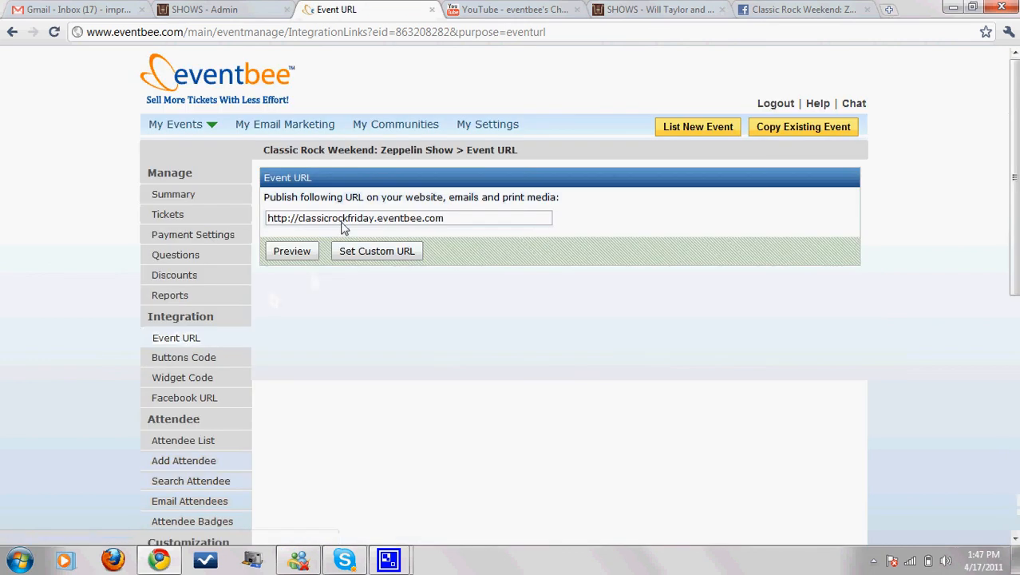
pyautogui.click(461, 226)
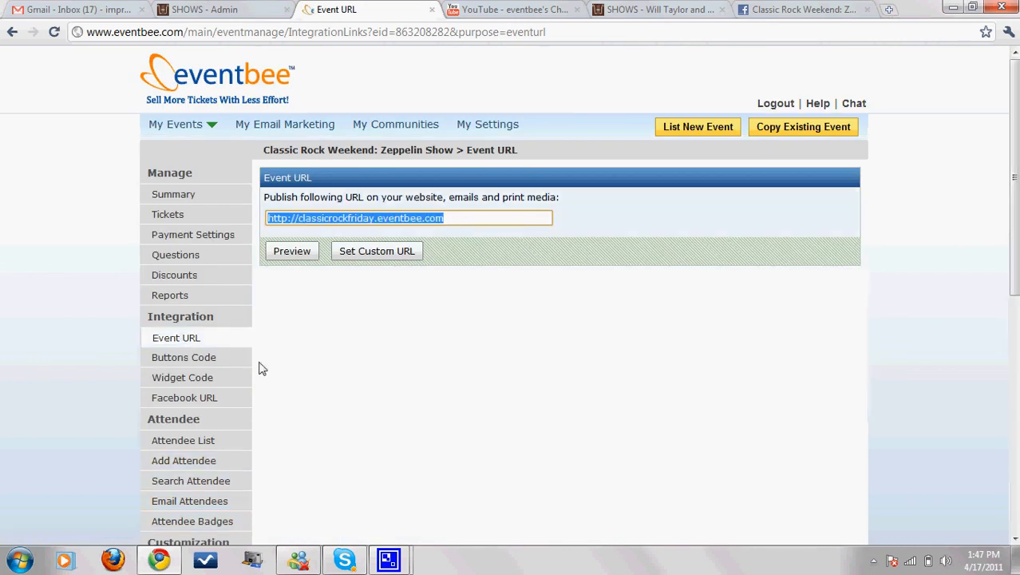
pyautogui.click(189, 380)
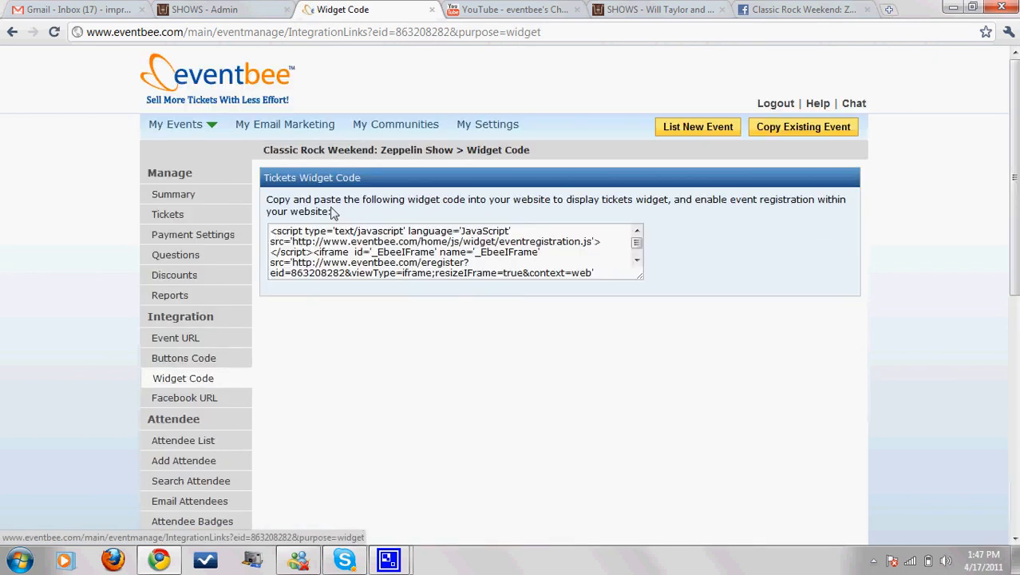
pyautogui.click(325, 244)
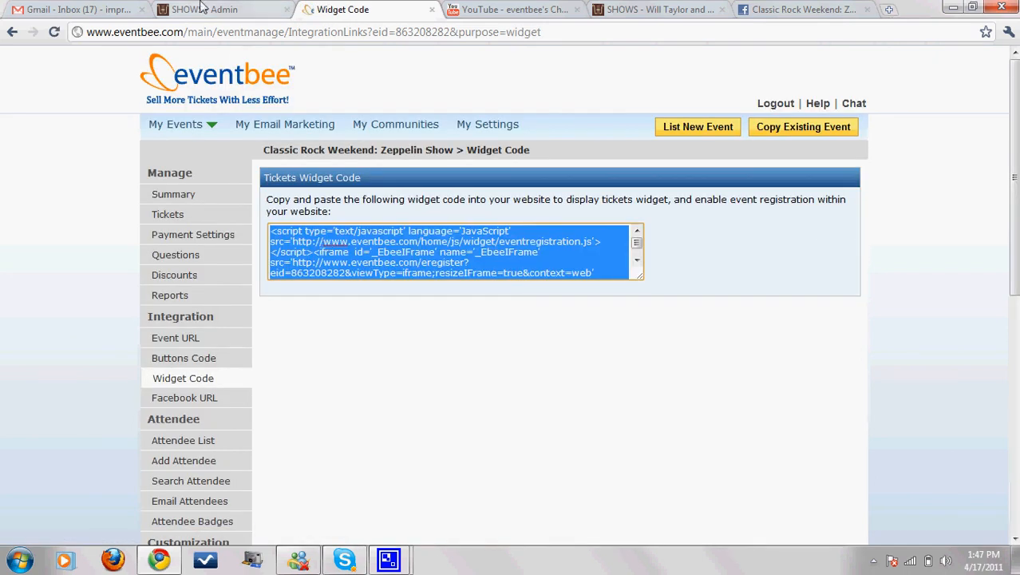
pyautogui.click(204, 10)
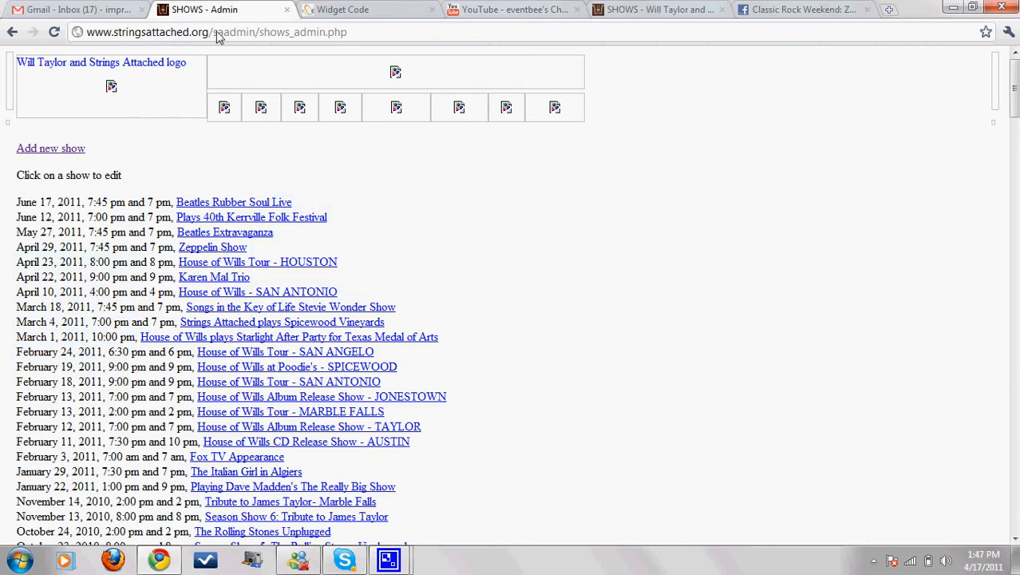
# Step: Go to the /saadmin Shows Administration and open the Zeppelin Show for editing
pyautogui.click(254, 33)
pyautogui.moveTo(256, 34); pyautogui.dragTo(414, 54)
pyautogui.press('BackSpace')
pyautogui.press('Return')
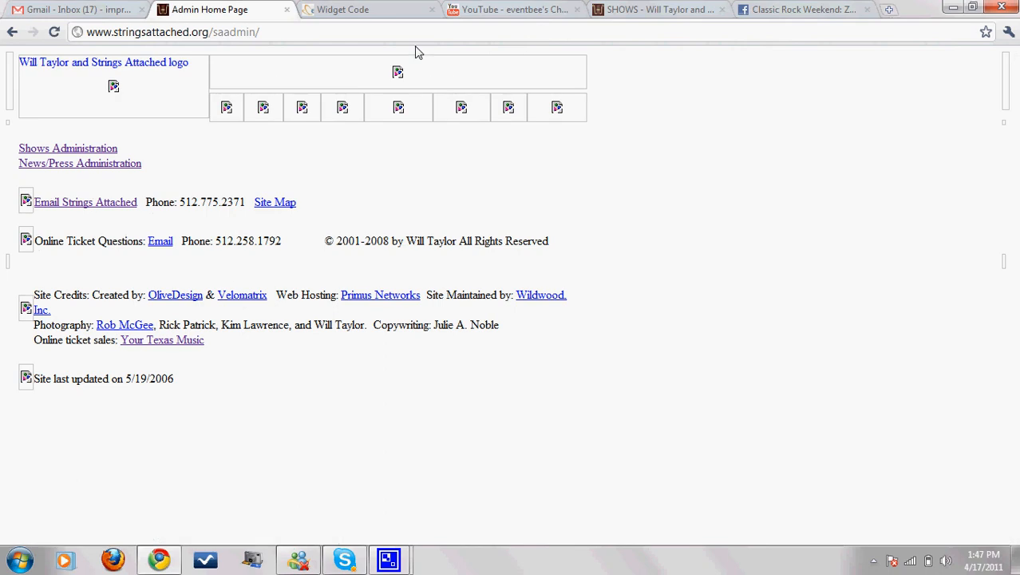
pyautogui.click(114, 149)
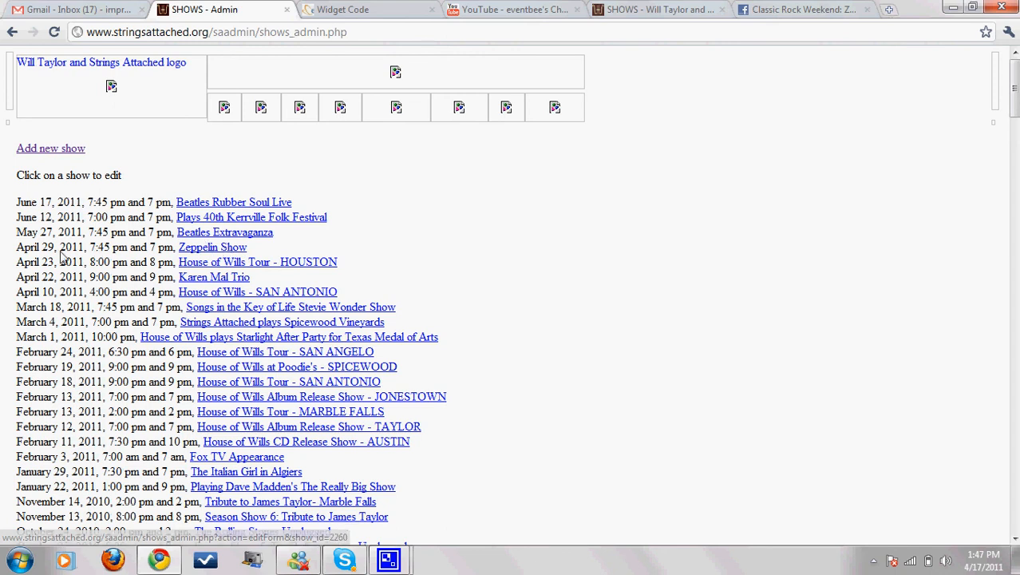
pyautogui.click(201, 251)
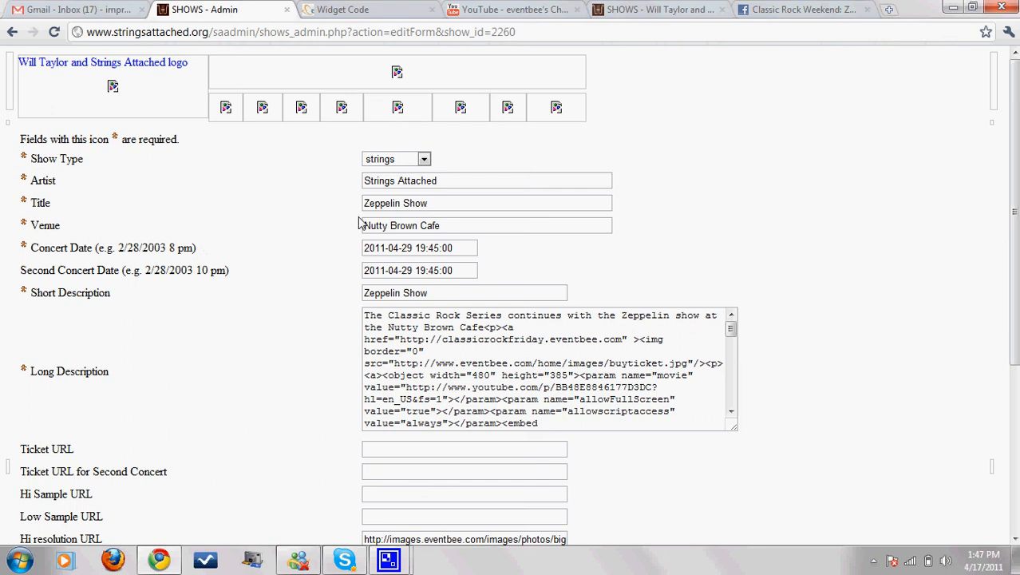
# Step: Replace the old <P>…</iframe> widget code in Long Description with the pasted buy-ticket link
pyautogui.click(436, 206)
pyautogui.click(441, 226)
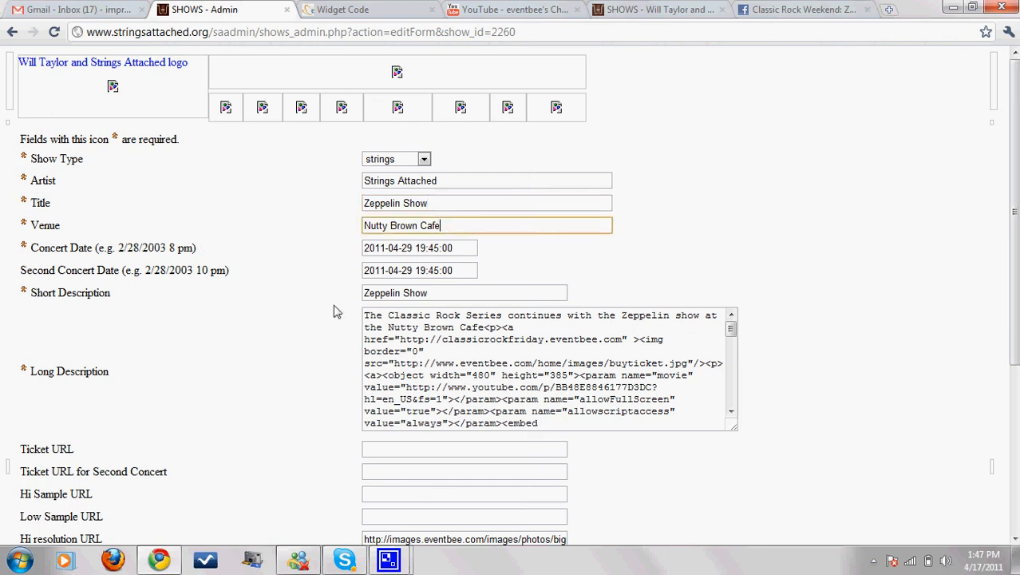
pyautogui.click(388, 351)
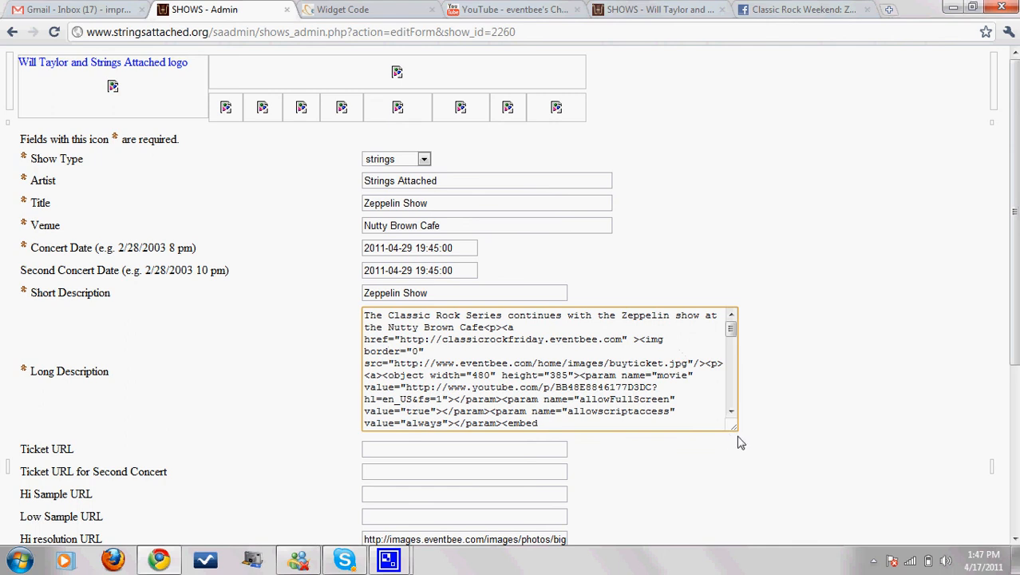
pyautogui.moveTo(738, 435); pyautogui.dragTo(845, 511)
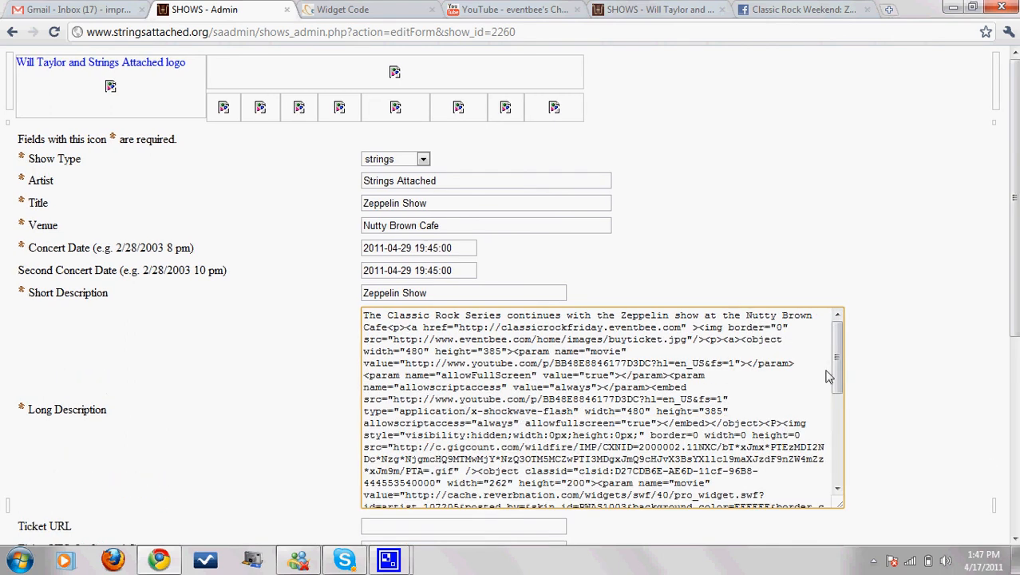
pyautogui.scroll(-1, 837, 367)
pyautogui.moveTo(838, 367); pyautogui.dragTo(738, 461)
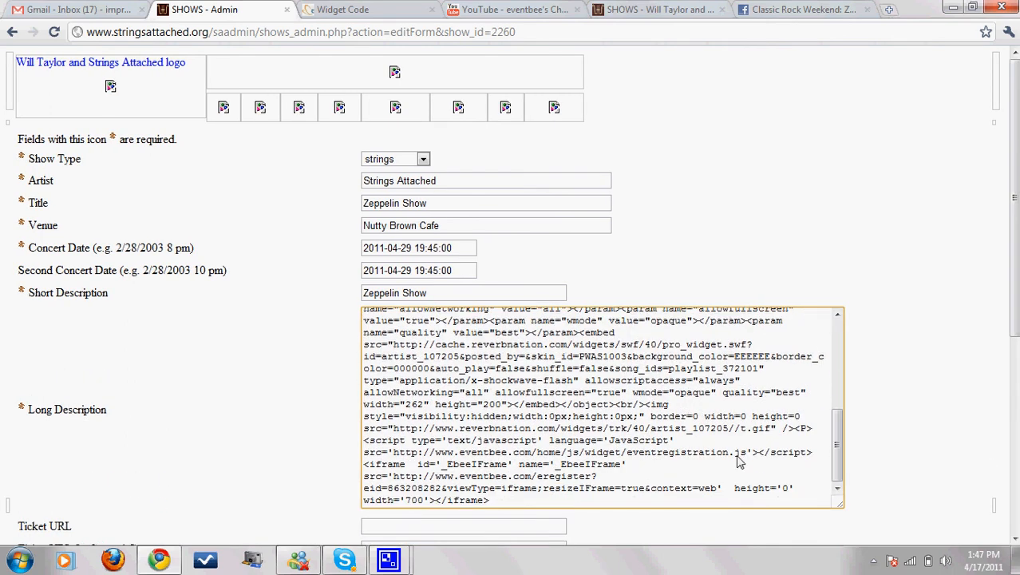
pyautogui.scroll(-1, 713, 463)
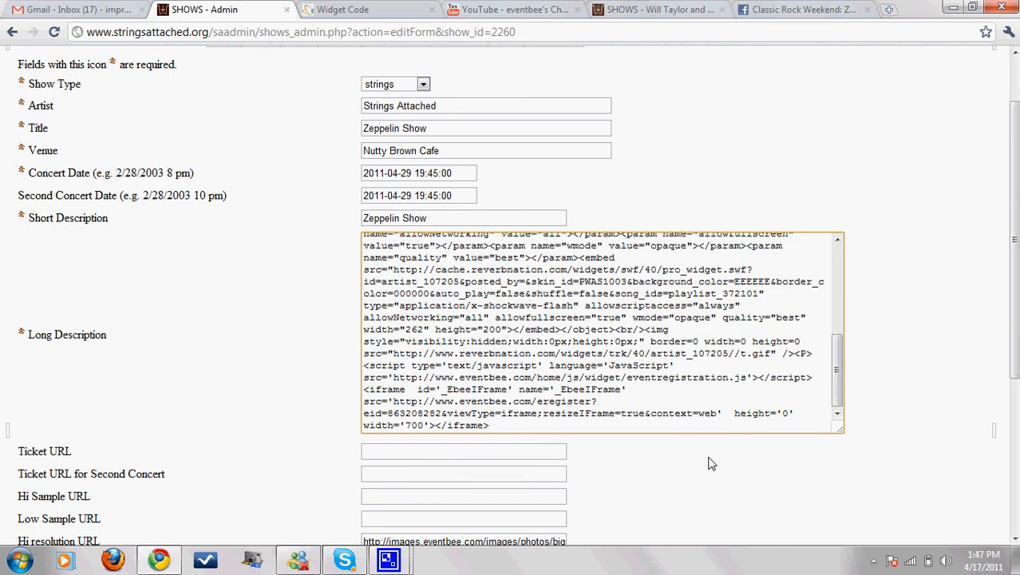
pyautogui.moveTo(797, 361); pyautogui.dragTo(828, 441)
pyautogui.click(802, 352)
pyautogui.press('BackSpace')
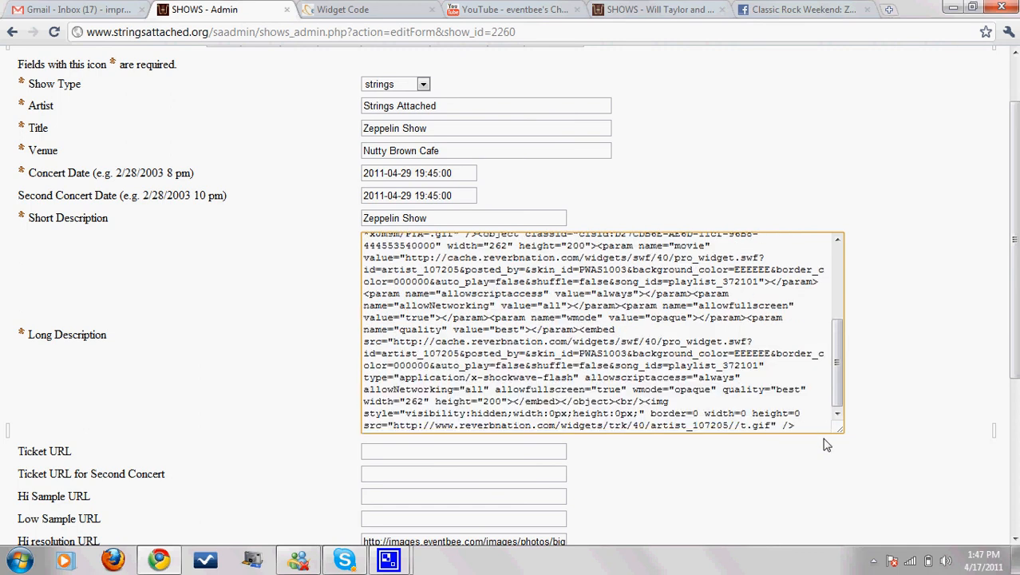
pyautogui.moveTo(841, 430); pyautogui.dragTo(840, 455)
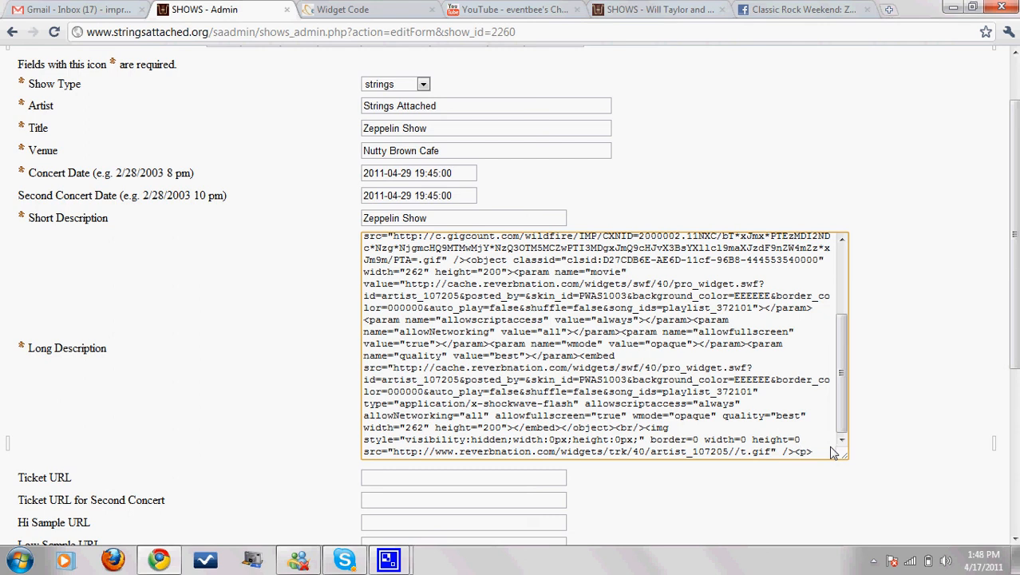
pyautogui.write('<a href="http://classicrockfriday.eventbee.com" ><img border="0" src="http://www.eventbee.com/home/images/buyticket.jpg"/></a>')
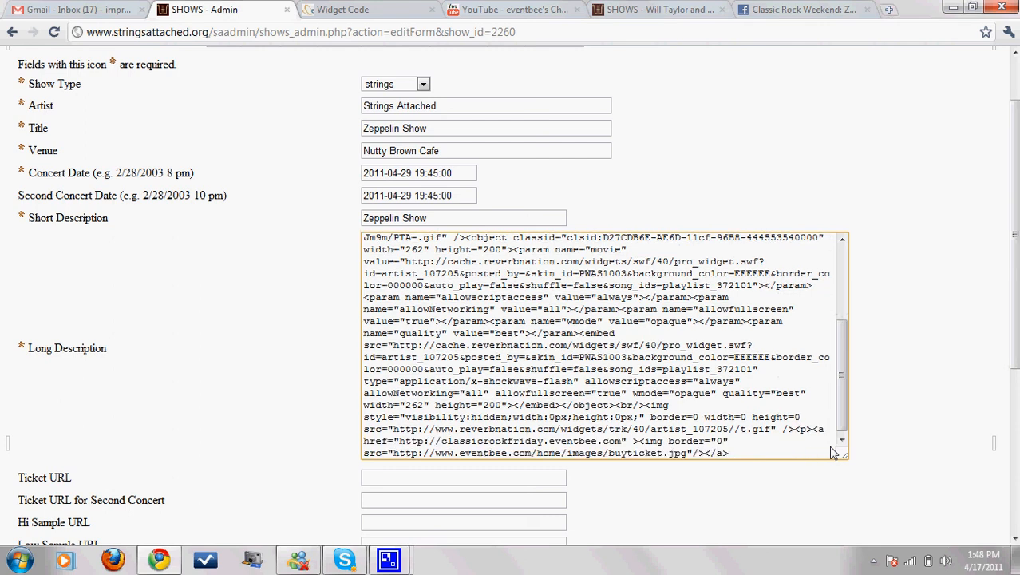
# Step: Select the Buy Ticket button code on Eventbee's Buttons Code page and return to the Zeppelin Show form
pyautogui.click(361, 9)
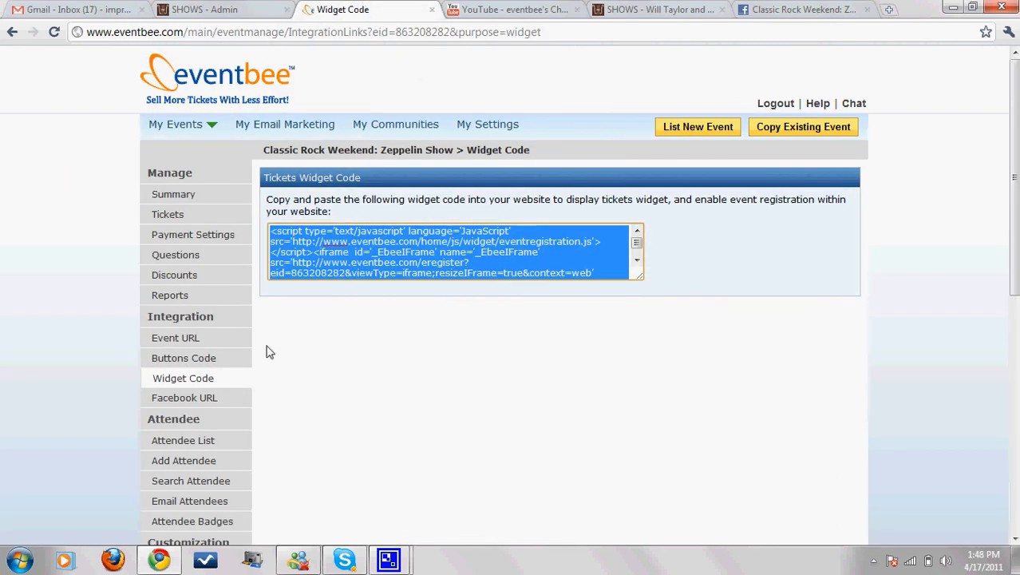
pyautogui.click(192, 362)
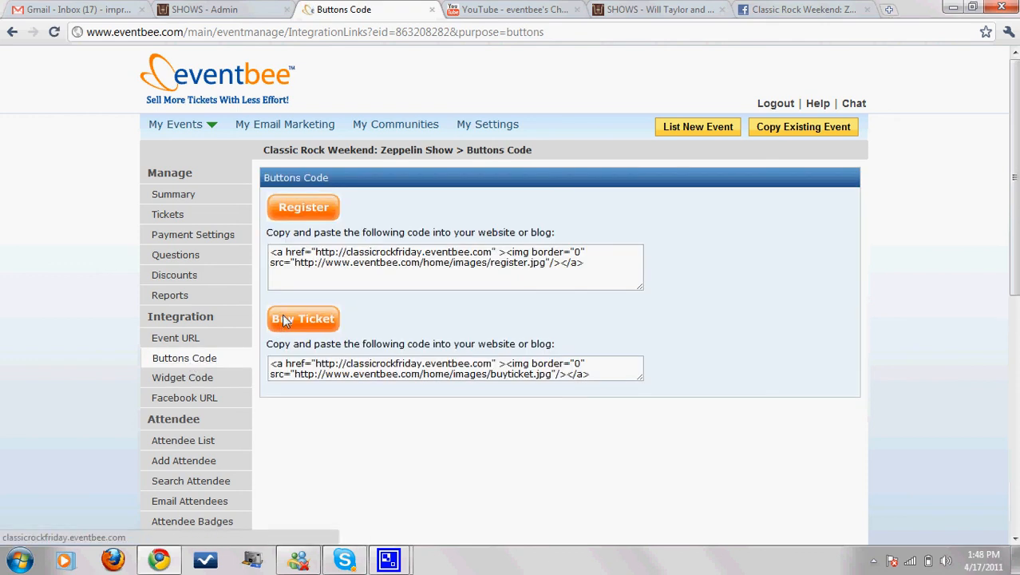
pyautogui.click(355, 371)
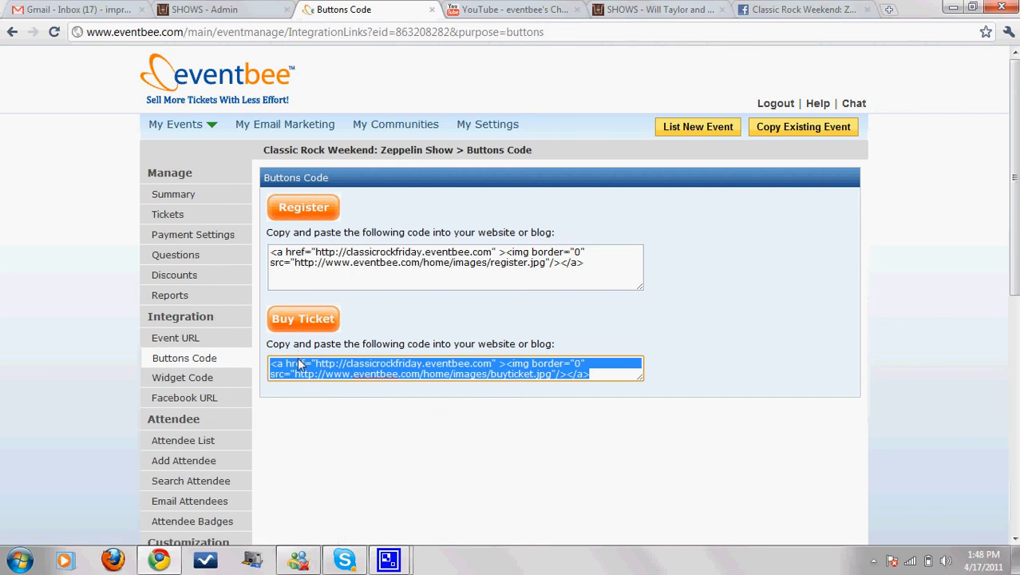
pyautogui.click(216, 11)
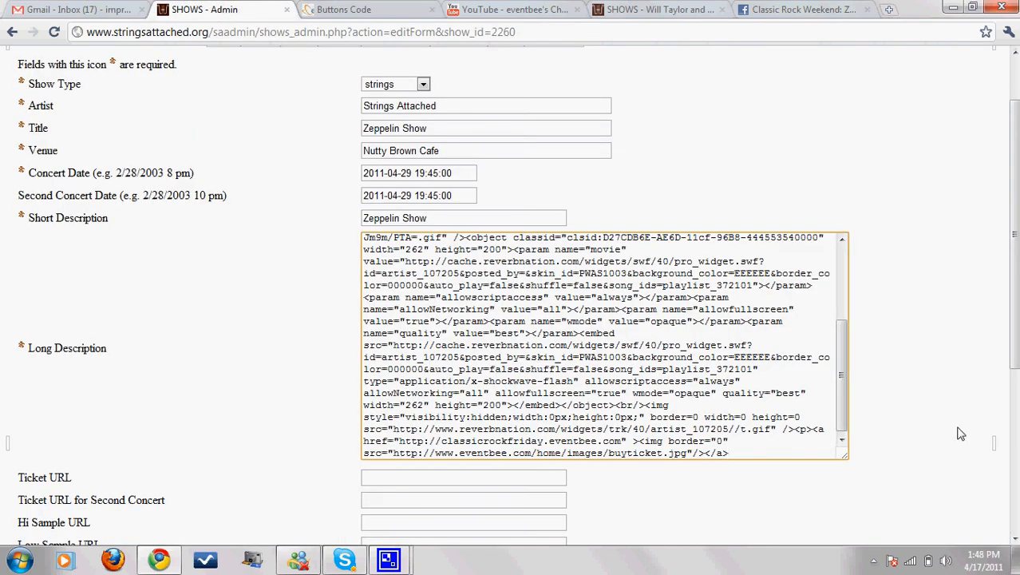
# Step: Check the <p> following the buy-ticket image in Long Description and save the Zeppelin Show
pyautogui.moveTo(842, 376); pyautogui.dragTo(830, 256)
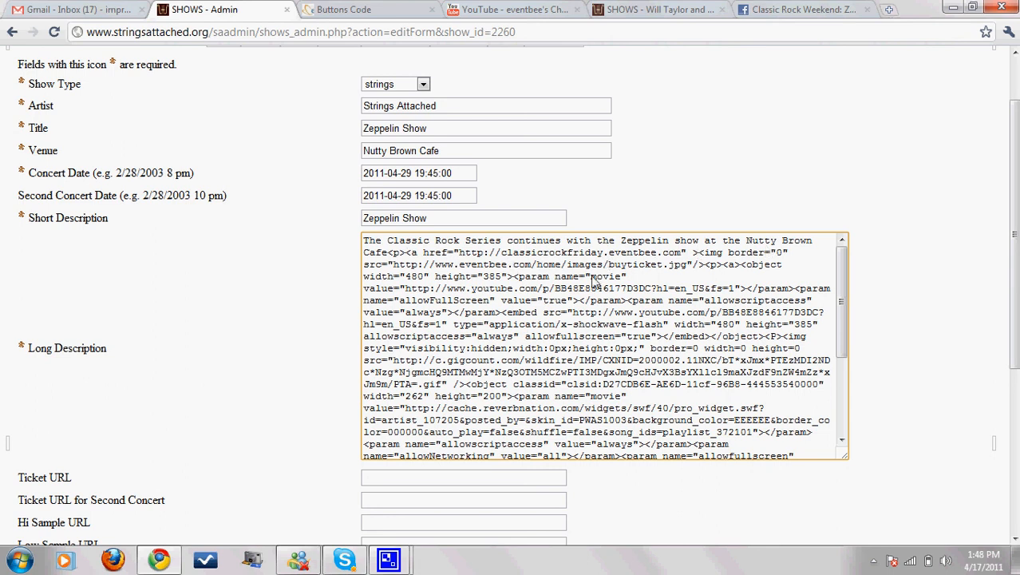
pyautogui.moveTo(704, 265); pyautogui.dragTo(724, 267)
pyautogui.scroll(-5, 208, 315)
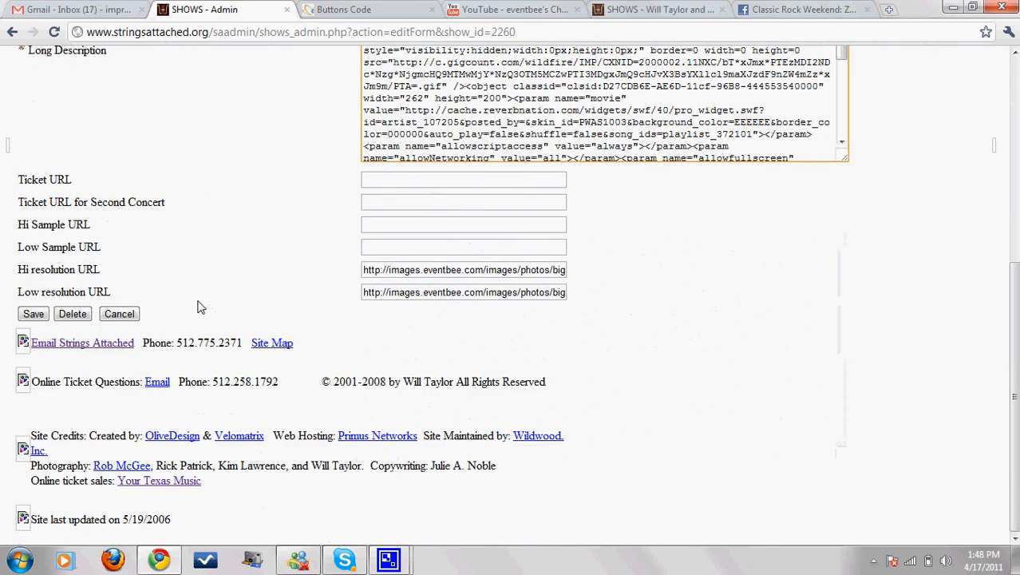
pyautogui.click(34, 314)
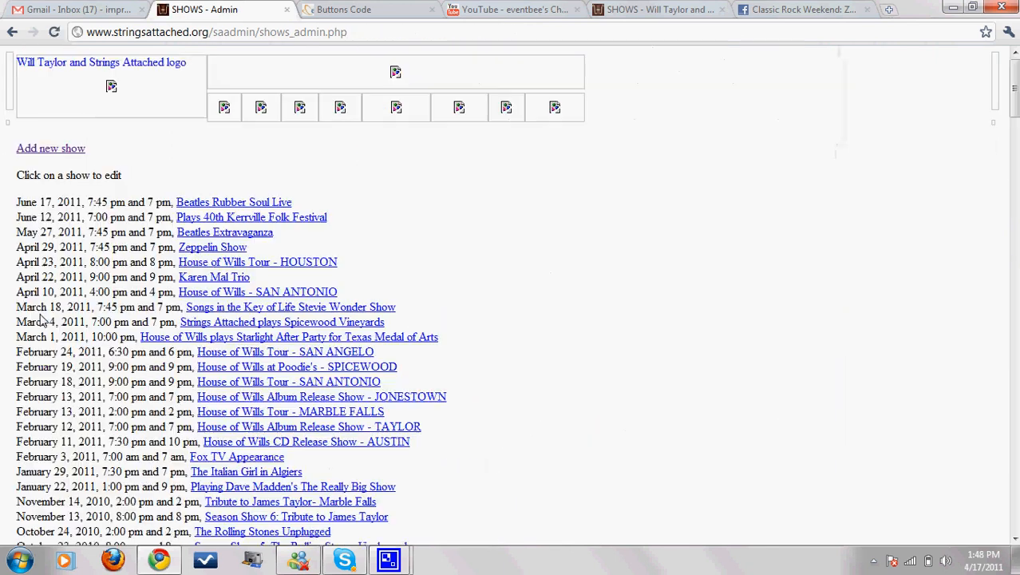
# Step: Reload the band site and open the Zeppelin Show page to review its Buy Ticket buttons
pyautogui.click(649, 8)
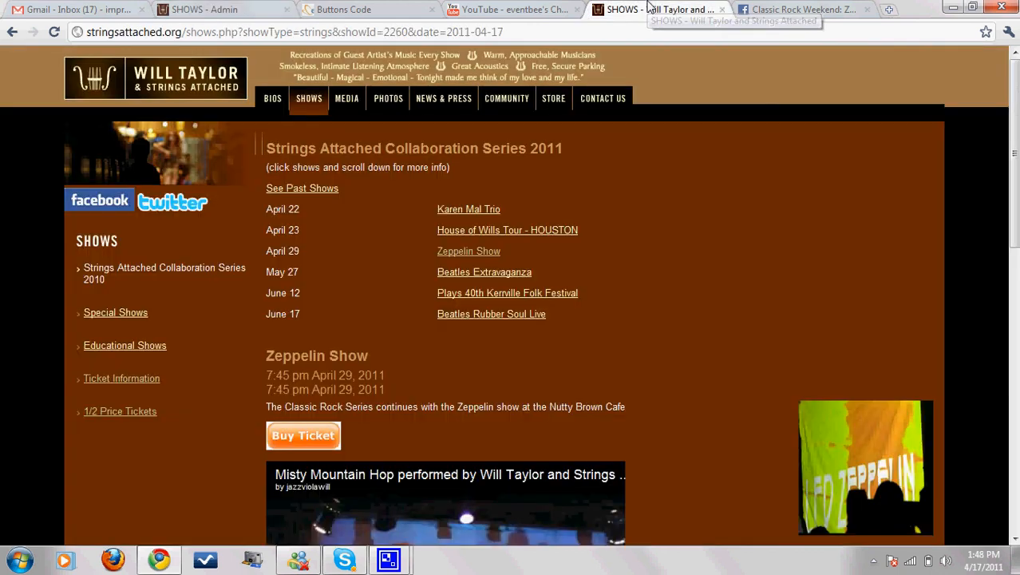
pyautogui.click(568, 32)
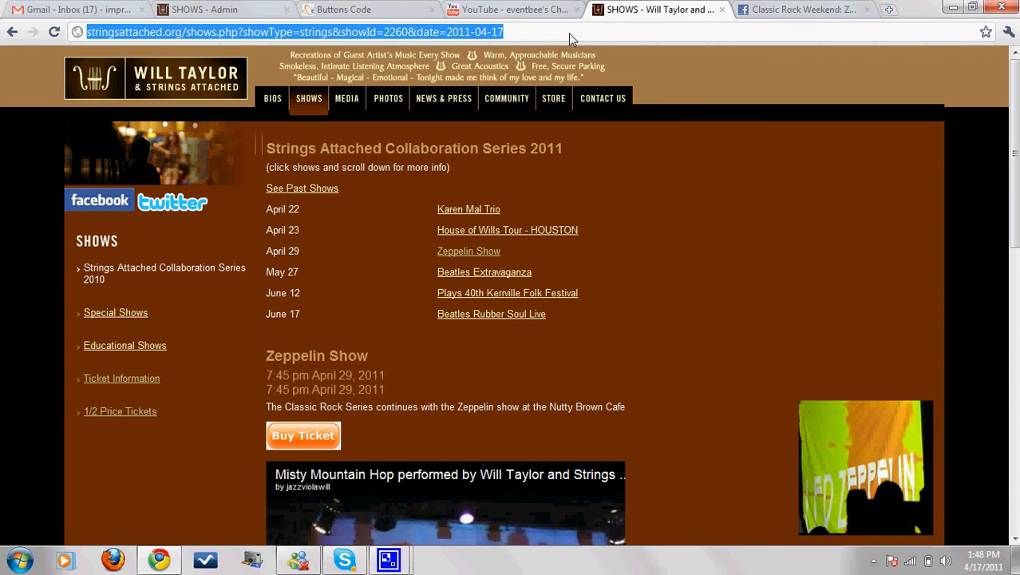
pyautogui.press('Return')
pyautogui.click(225, 73)
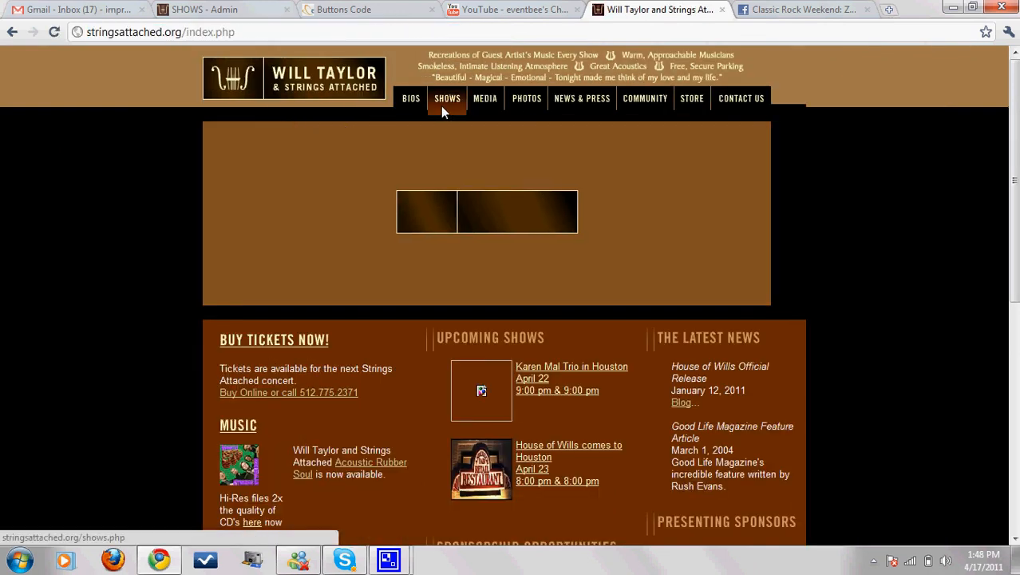
pyautogui.click(444, 110)
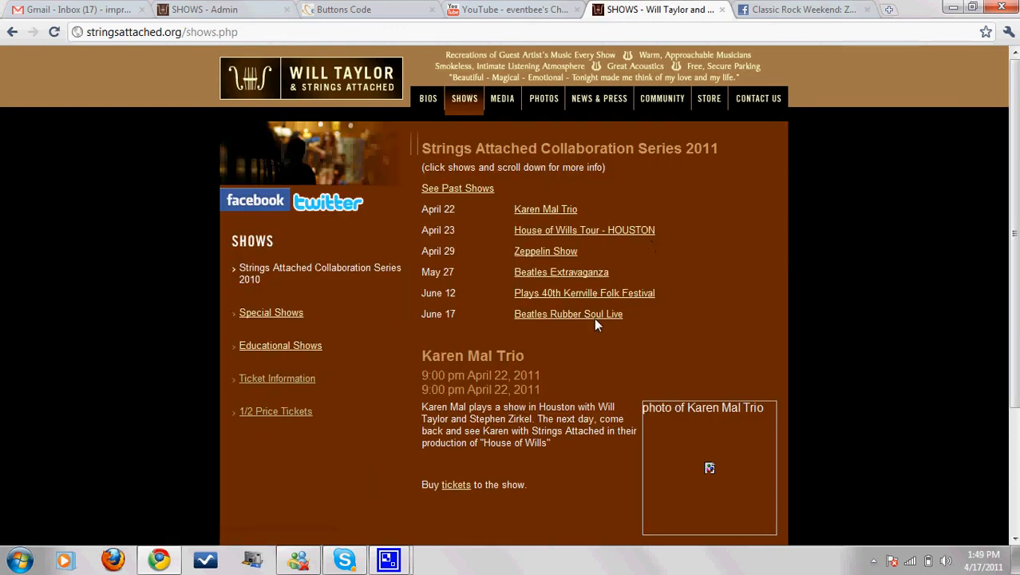
pyautogui.click(558, 253)
pyautogui.scroll(-2, 956, 272)
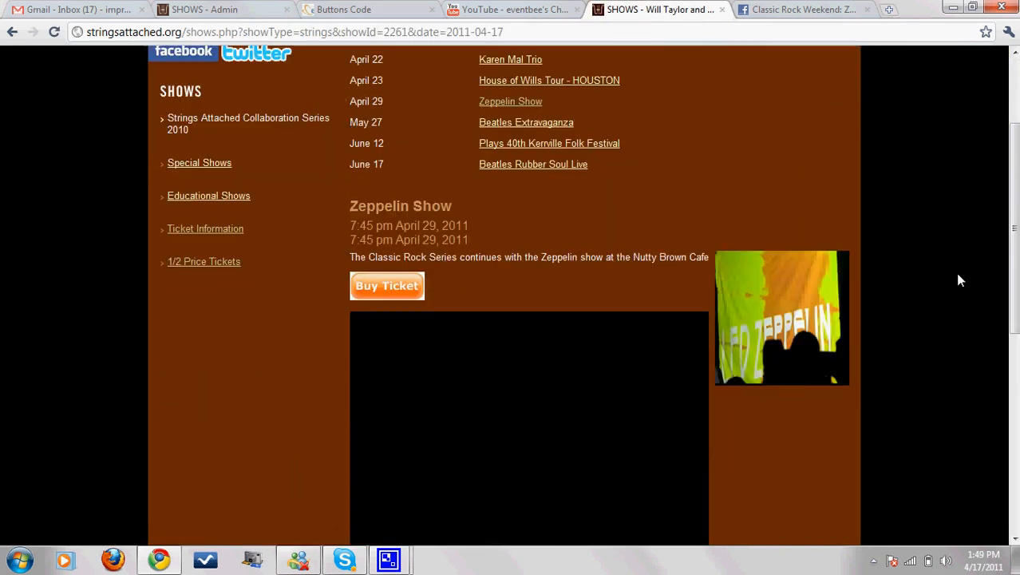
pyautogui.scroll(-2, 955, 273)
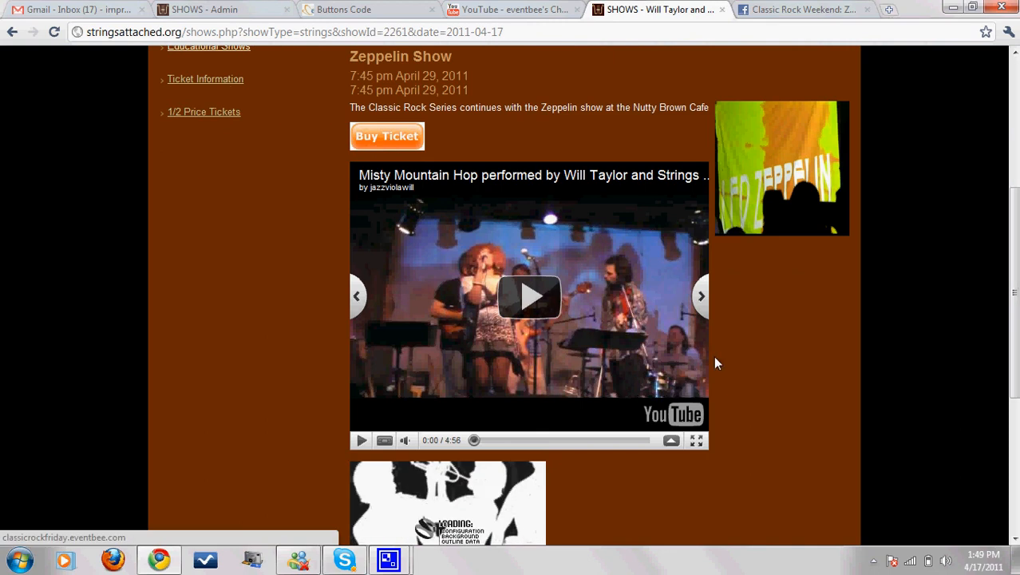
pyautogui.scroll(-4, 749, 364)
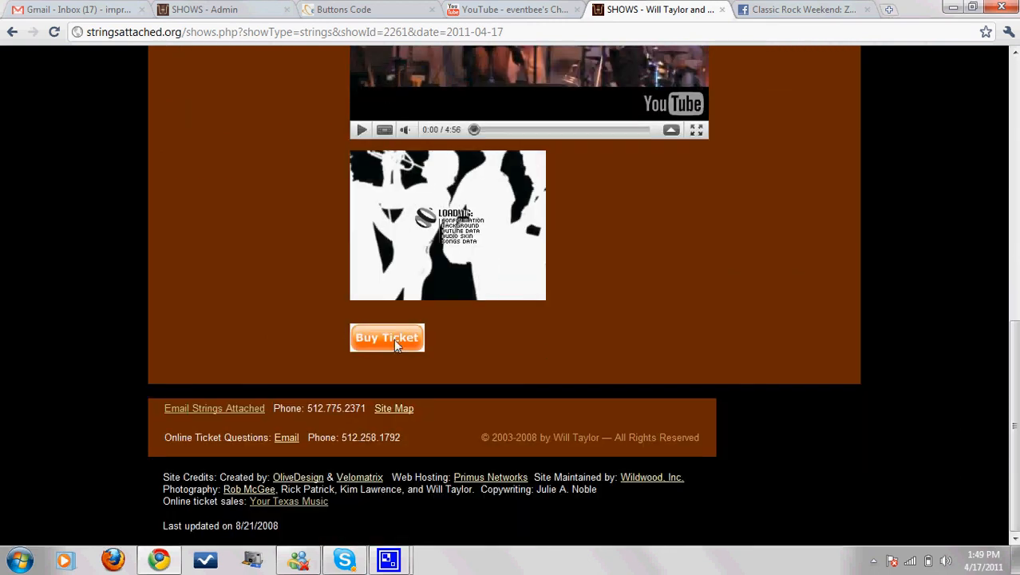
pyautogui.scroll(5, 564, 351)
pyautogui.scroll(-5, 565, 357)
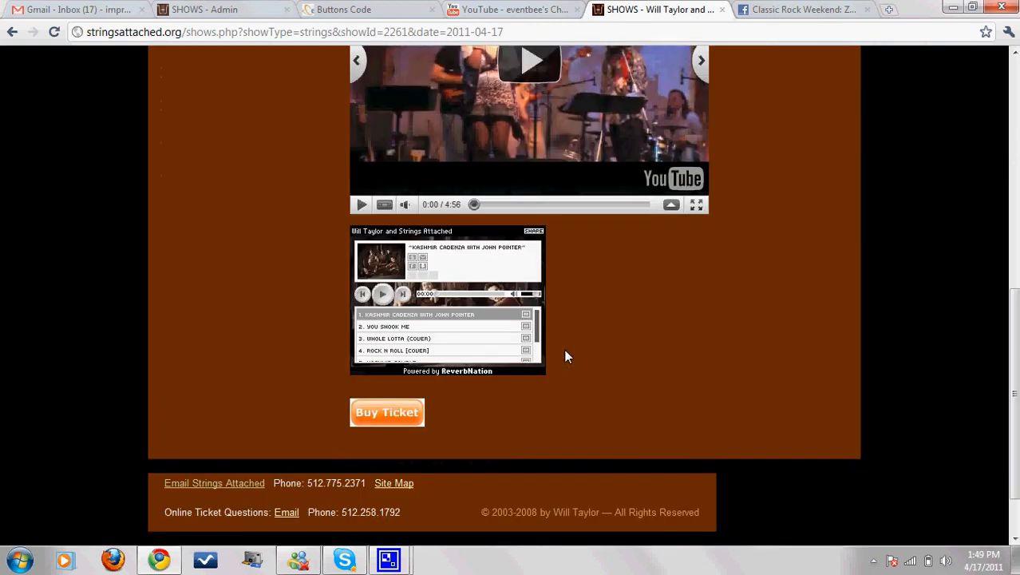
pyautogui.scroll(5, 647, 341)
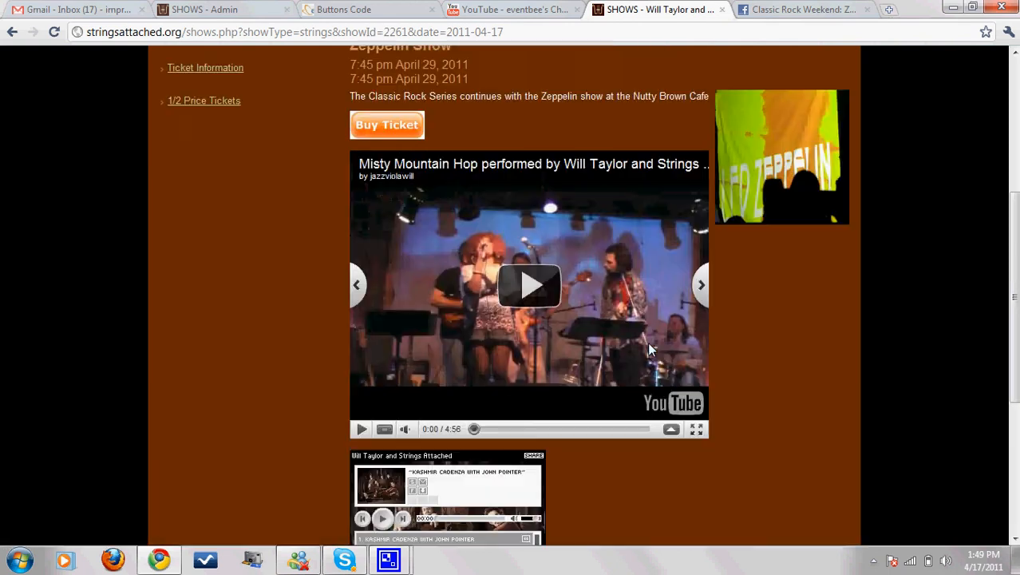
pyautogui.scroll(-5, 648, 342)
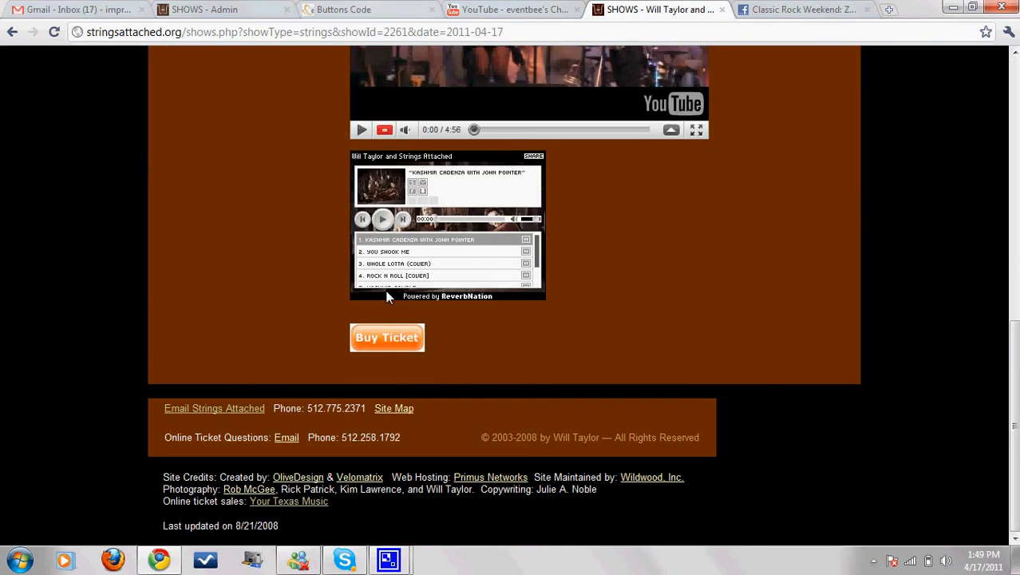
# Step: Compare the live Zeppelin Show page against Eventbee's Buttons Code page, ending on Eventbee
pyautogui.click(361, 9)
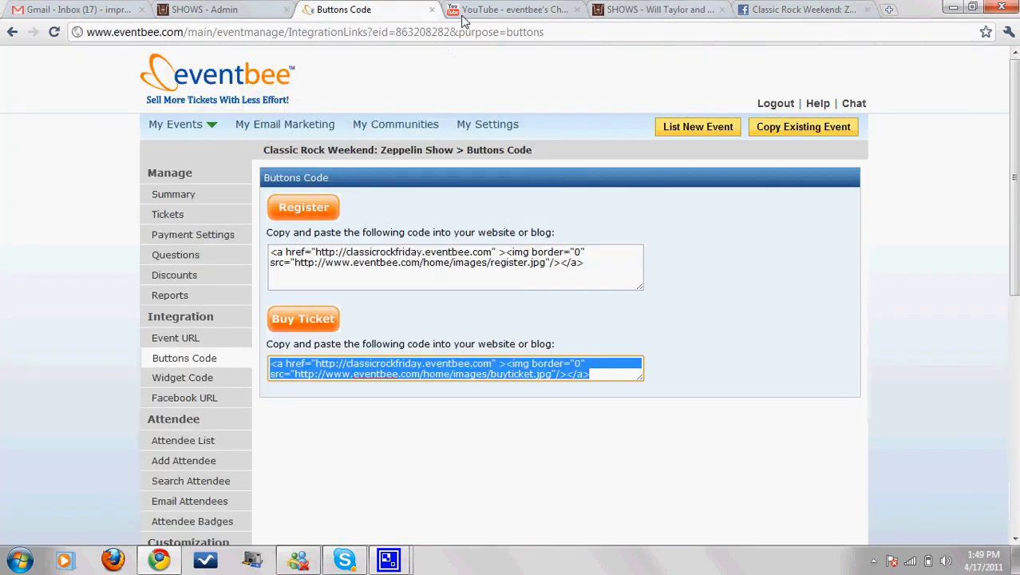
pyautogui.click(662, 10)
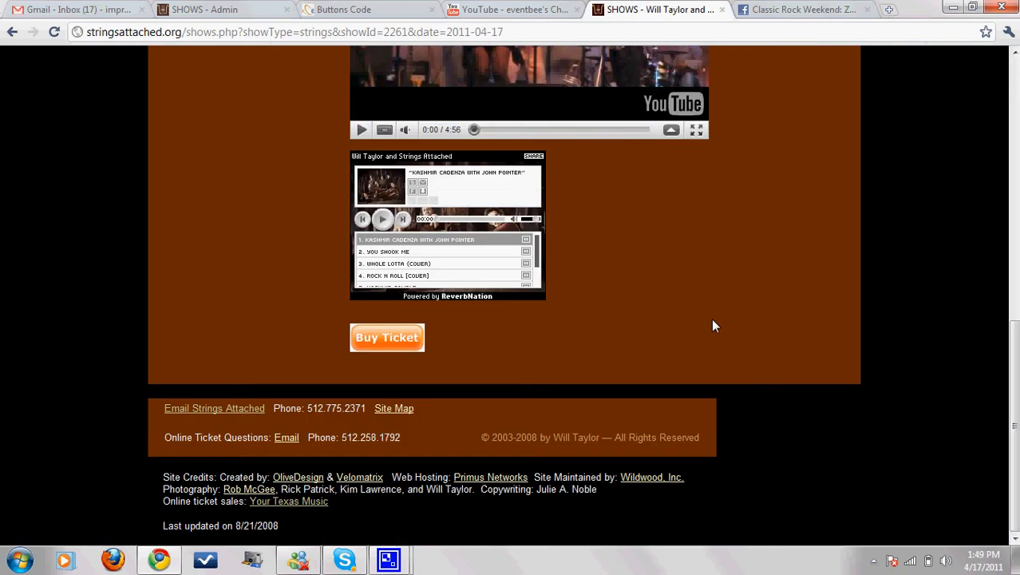
pyautogui.scroll(10, 785, 281)
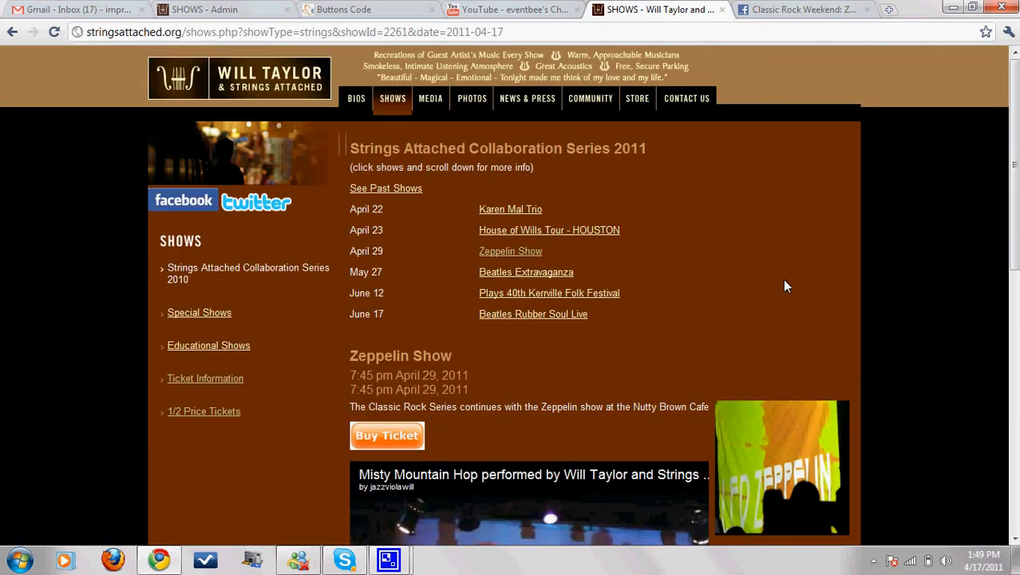
pyautogui.scroll(-10, 785, 281)
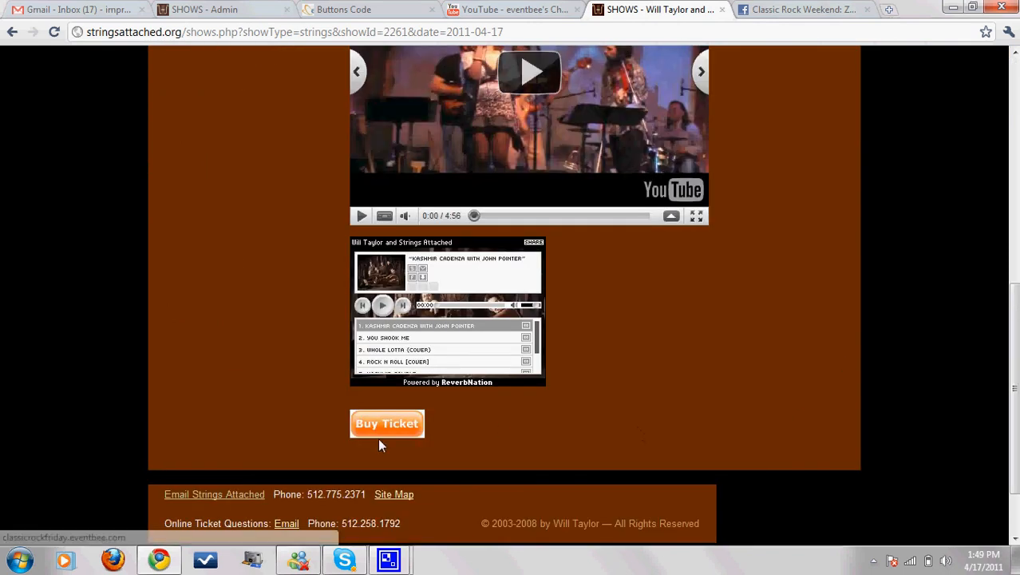
pyautogui.scroll(5, 718, 412)
pyautogui.scroll(-7, 533, 199)
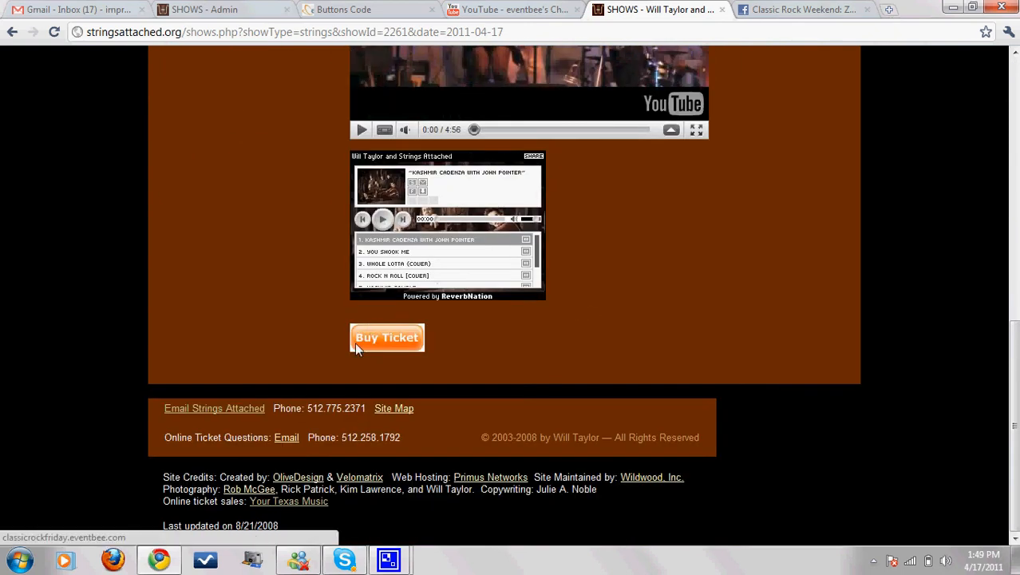
pyautogui.scroll(8, 683, 350)
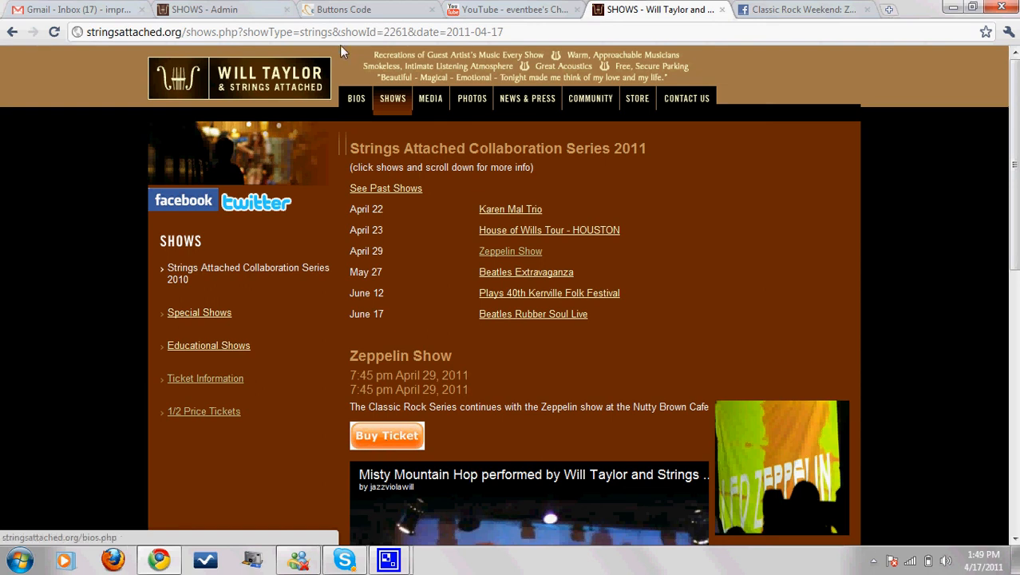
pyautogui.click(348, 9)
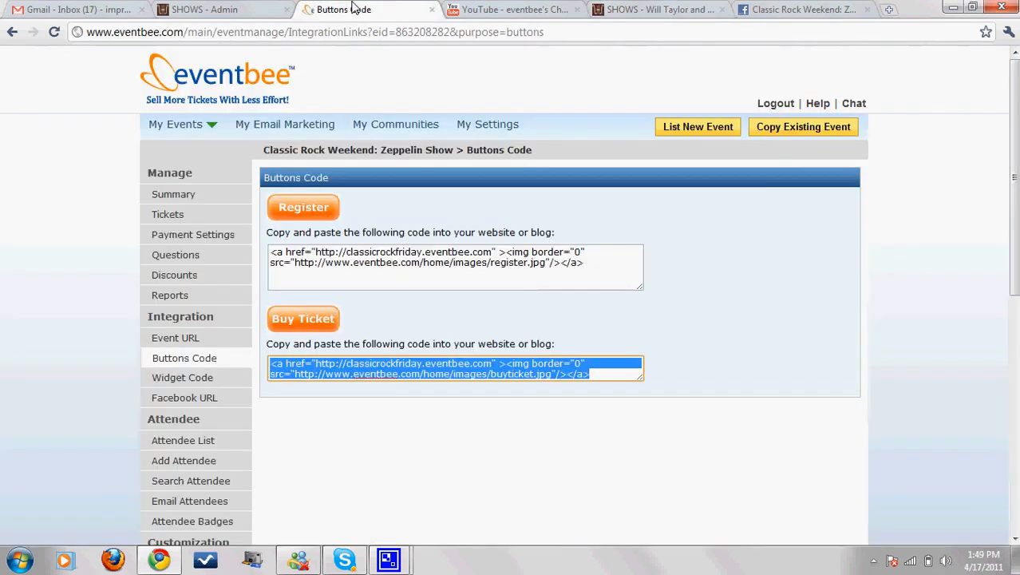
# Step: Select the event's Facebook ticket URL in Eventbee, then view the Classic Rock Weekend Facebook event
pyautogui.click(169, 404)
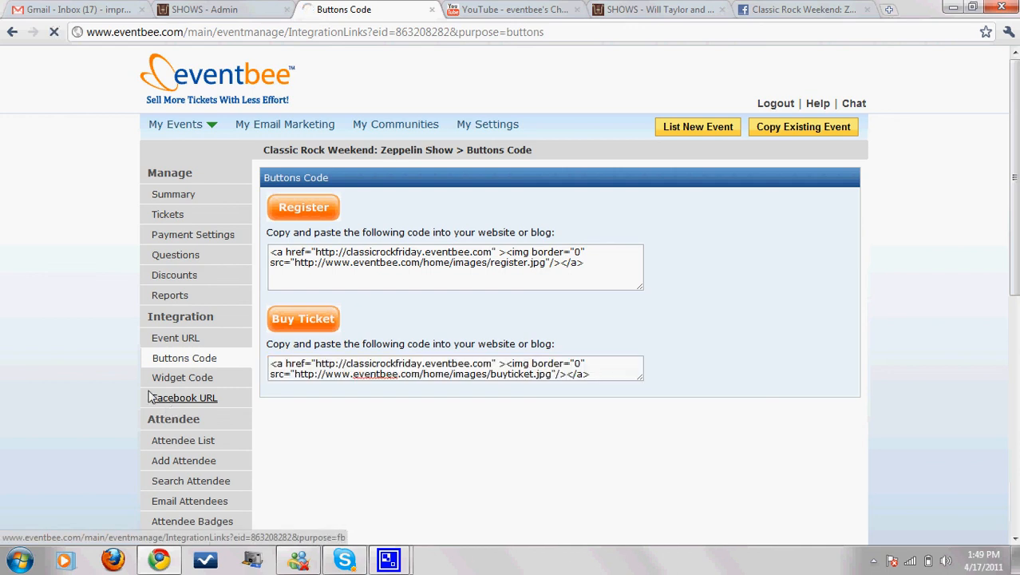
pyautogui.click(370, 242)
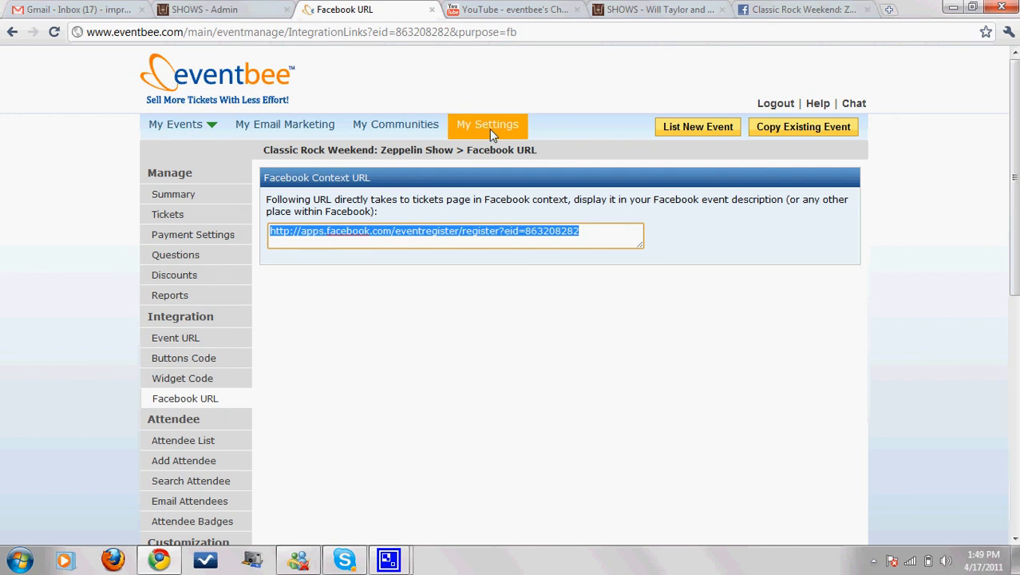
pyautogui.click(783, 10)
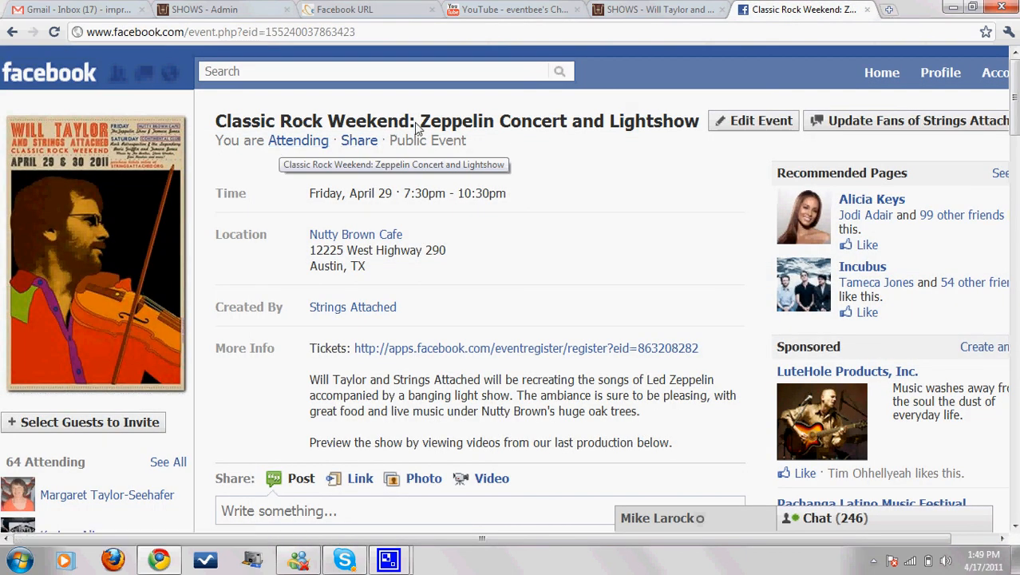
# Step: Check the ticket URL in the Facebook event's More info, then leave the edit form unsaved
pyautogui.click(728, 121)
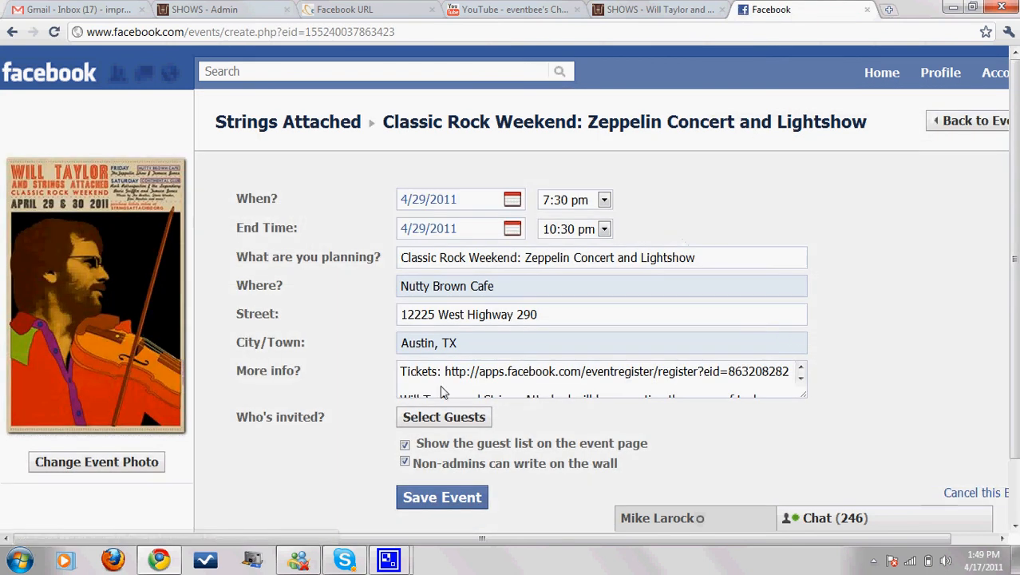
pyautogui.doubleClick(407, 372)
pyautogui.moveTo(444, 372); pyautogui.dragTo(728, 385)
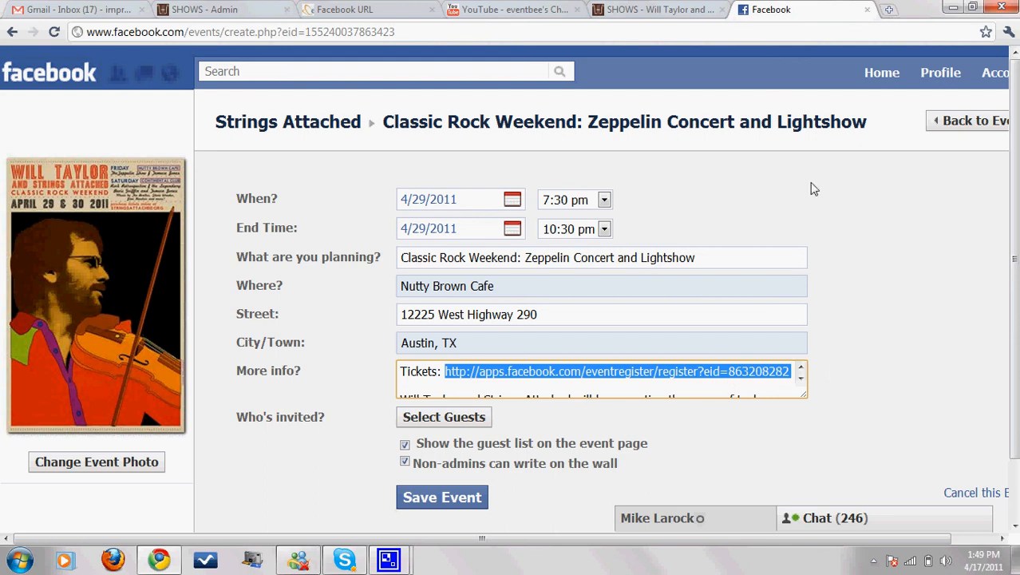
pyautogui.click(12, 32)
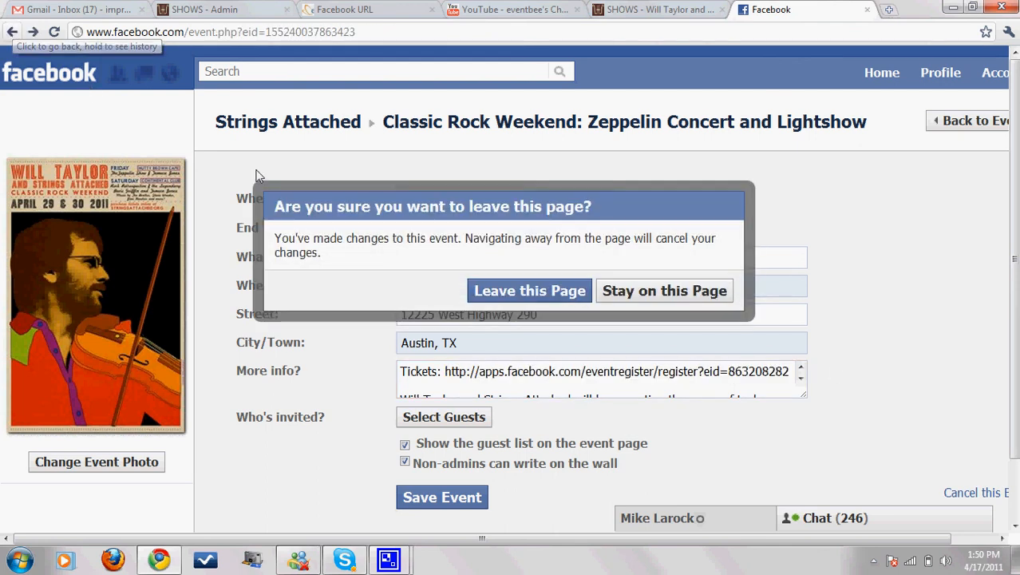
pyautogui.click(535, 286)
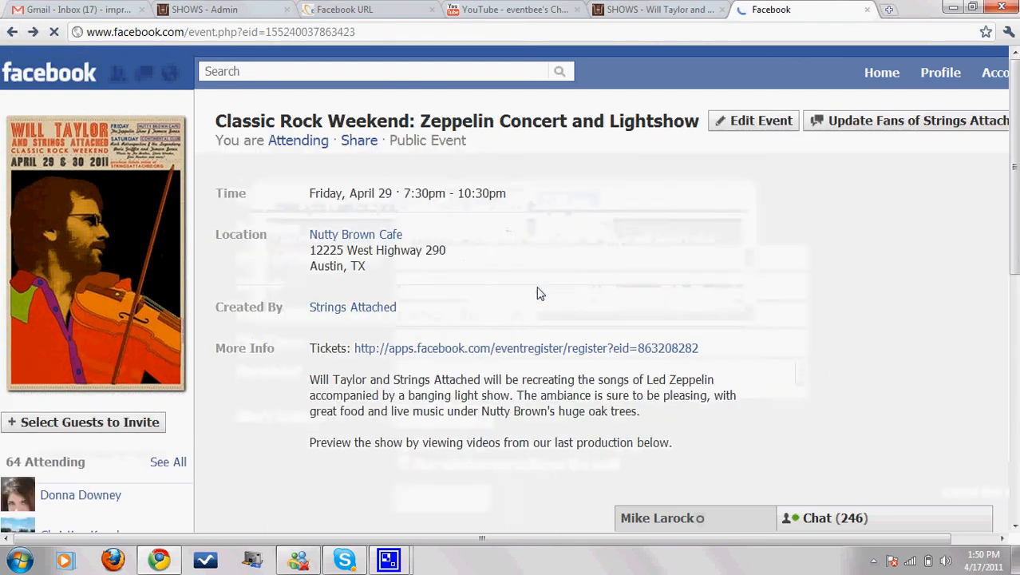
# Step: Test the event's Tickets link, which opens the Eventbee registration page, then go back to Eventbee
pyautogui.click(479, 356)
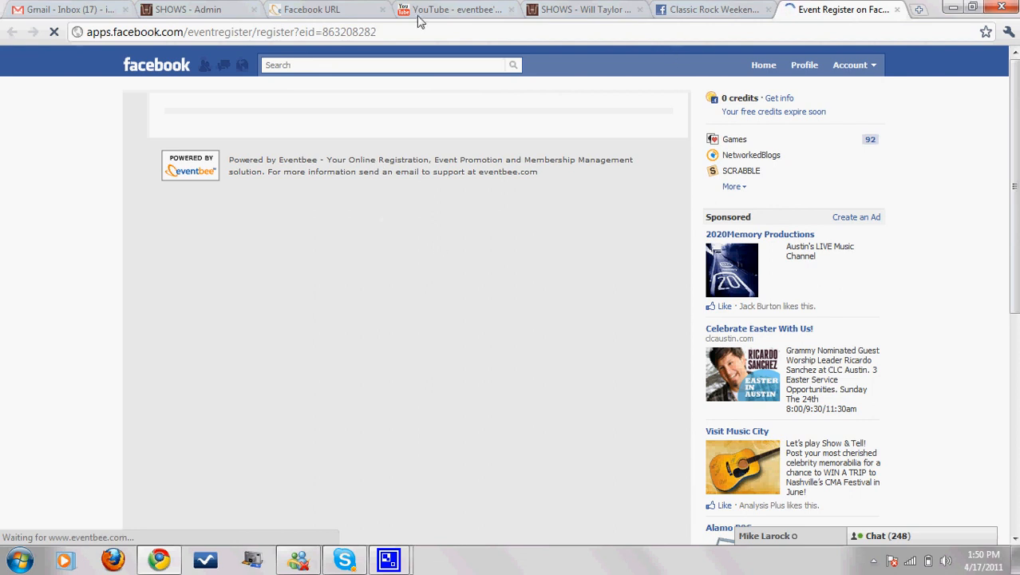
pyautogui.click(324, 9)
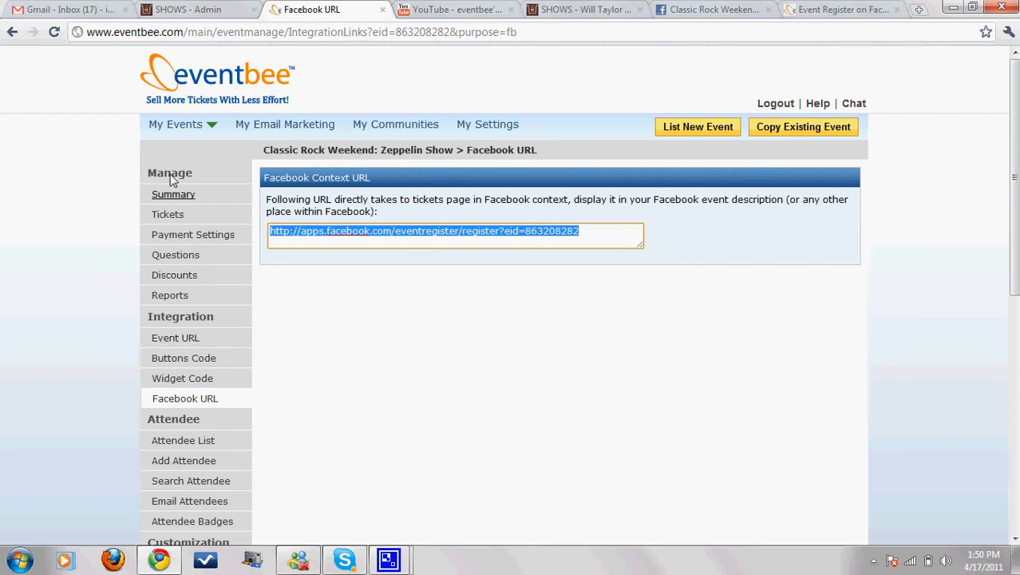
# Step: Open the Attendee List from the Attendee section of the Eventbee sidebar
pyautogui.scroll(-2, 311, 332)
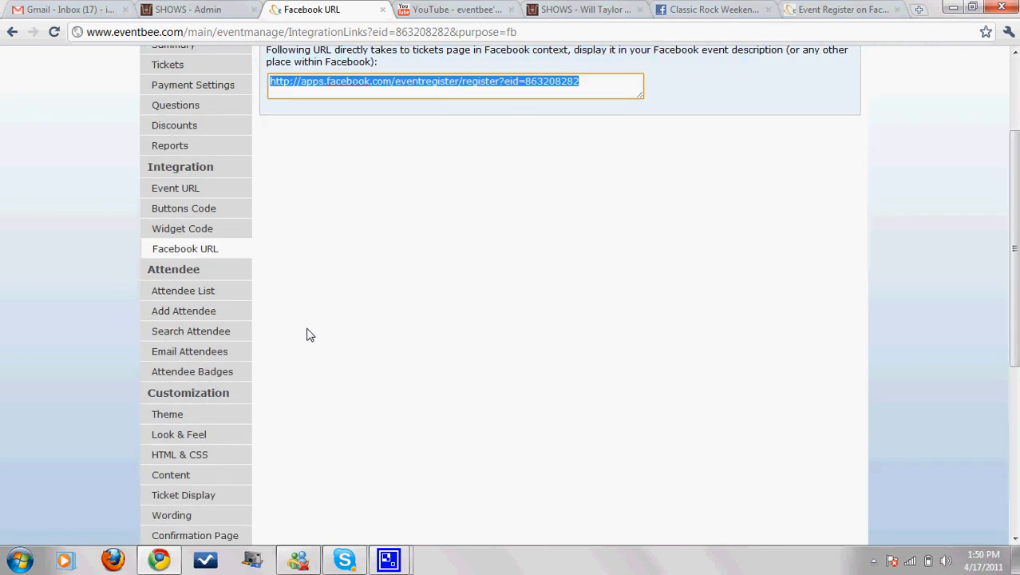
pyautogui.click(182, 290)
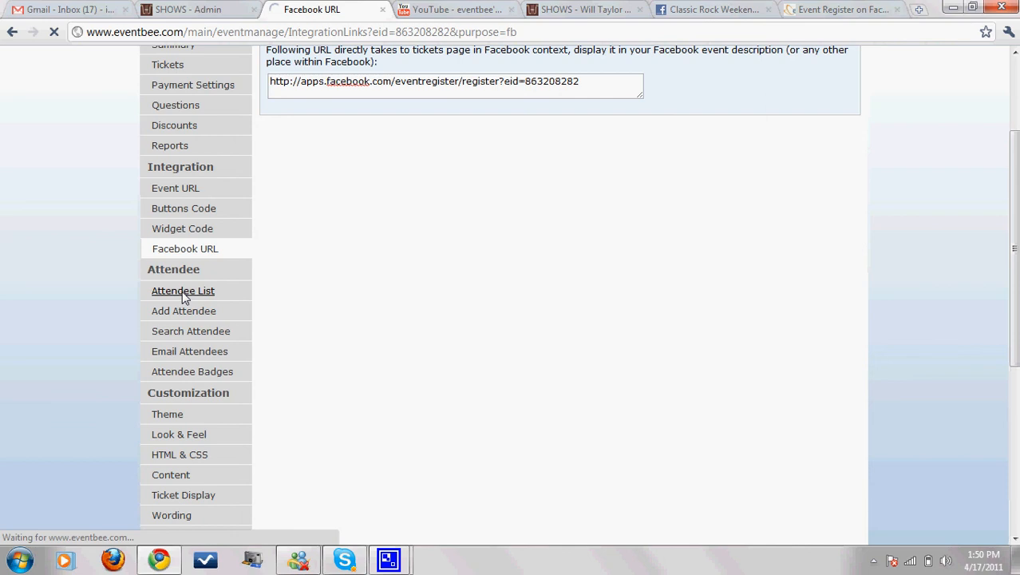